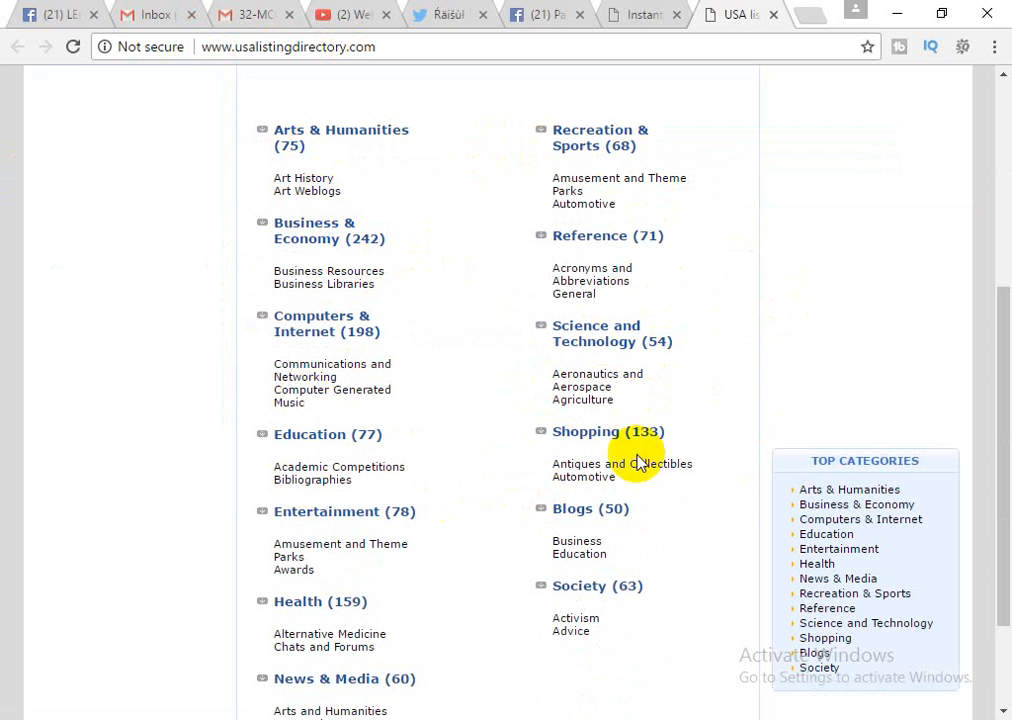
Open the Business & Economy category from the directory home page.
scroll(620, 475, "down", 2)
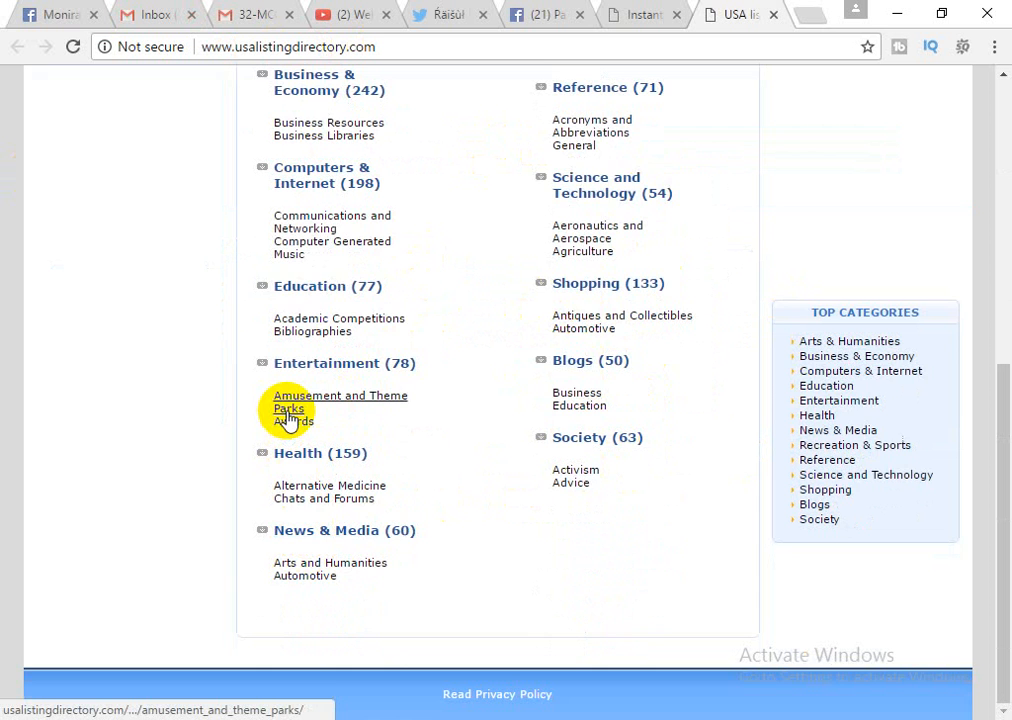
scroll(284, 412, "up", 1)
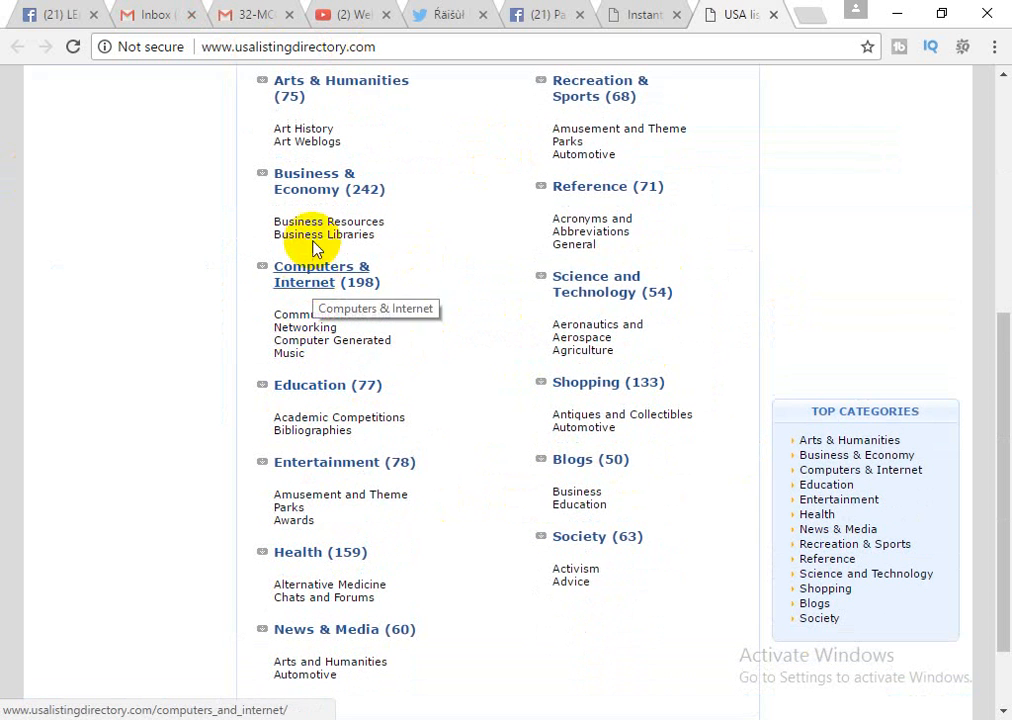
left_click(316, 181)
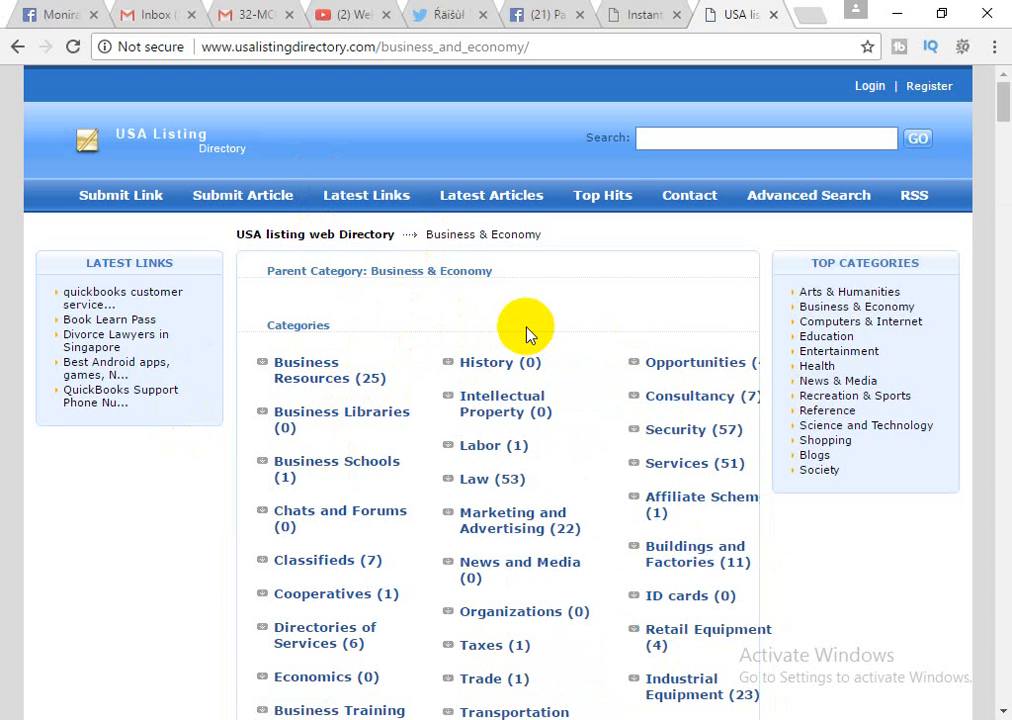
Open Marketing and Advertising and look over its featured links like San Jose SEO.
scroll(526, 323, "down", 2)
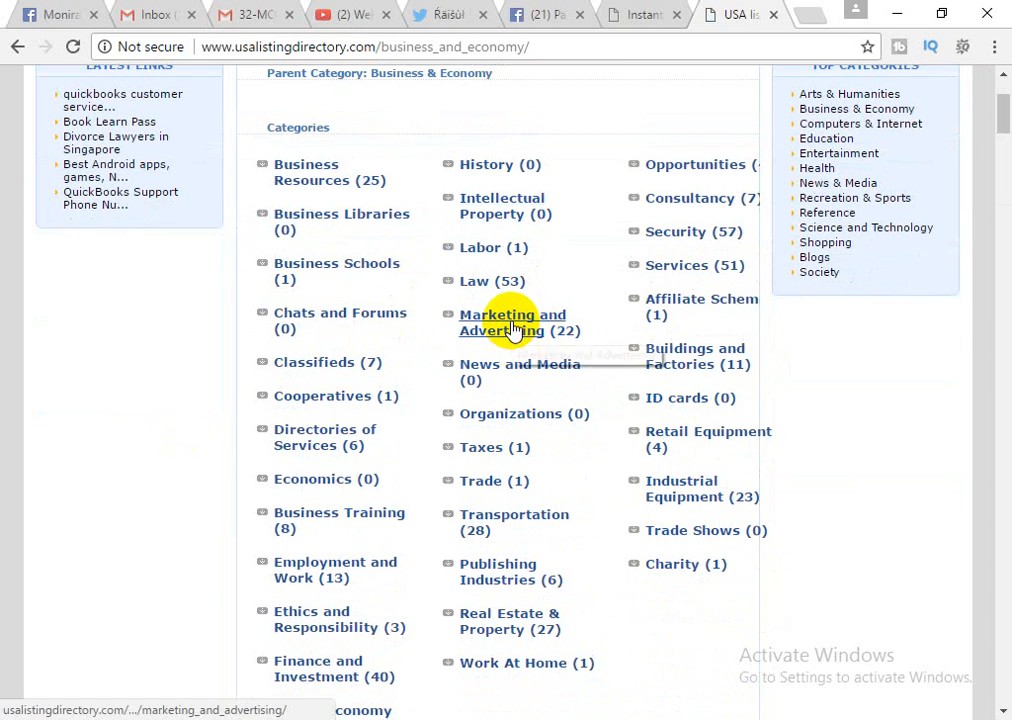
left_click(512, 325)
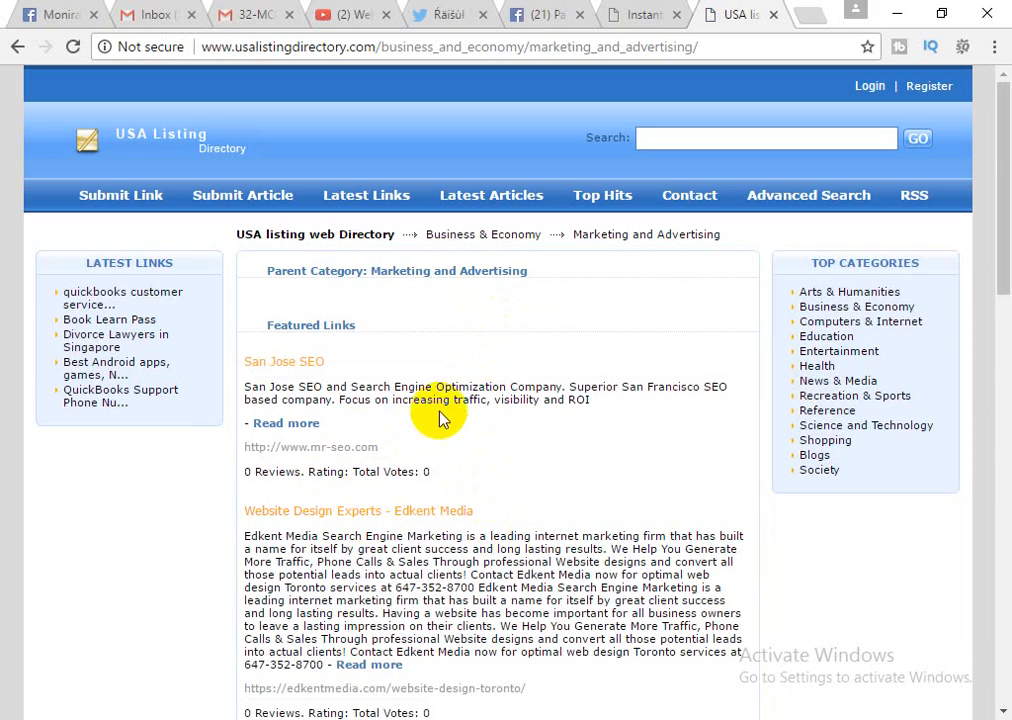
scroll(440, 430, "down", 3)
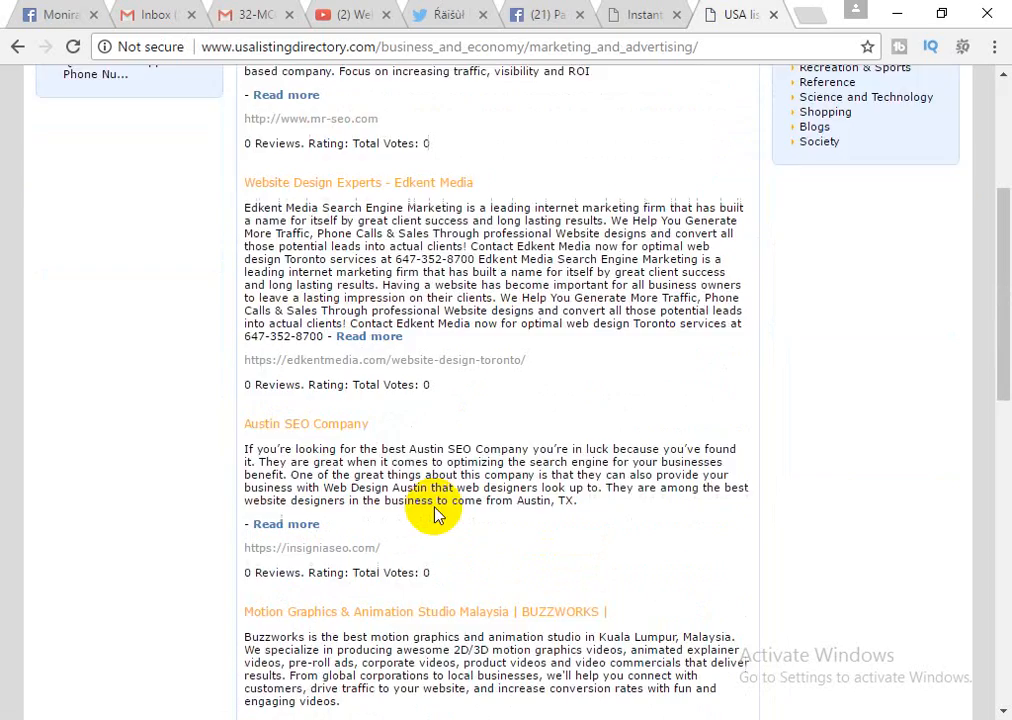
scroll(435, 513, "up", 3)
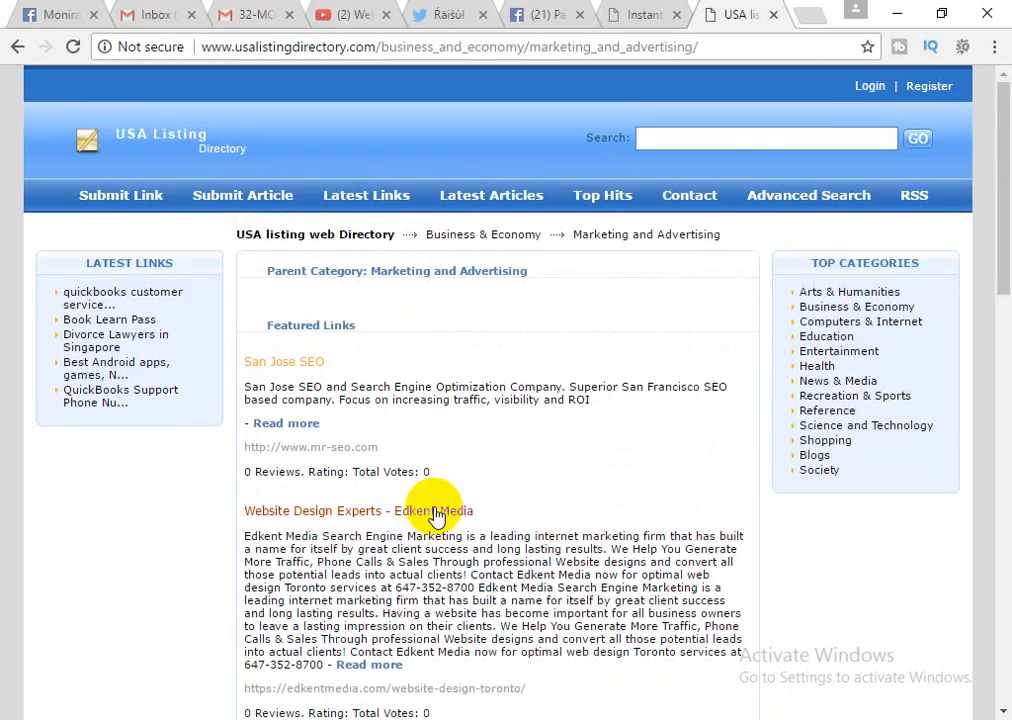
Open the Submit Link page for the Marketing and Advertising category.
left_click(115, 197)
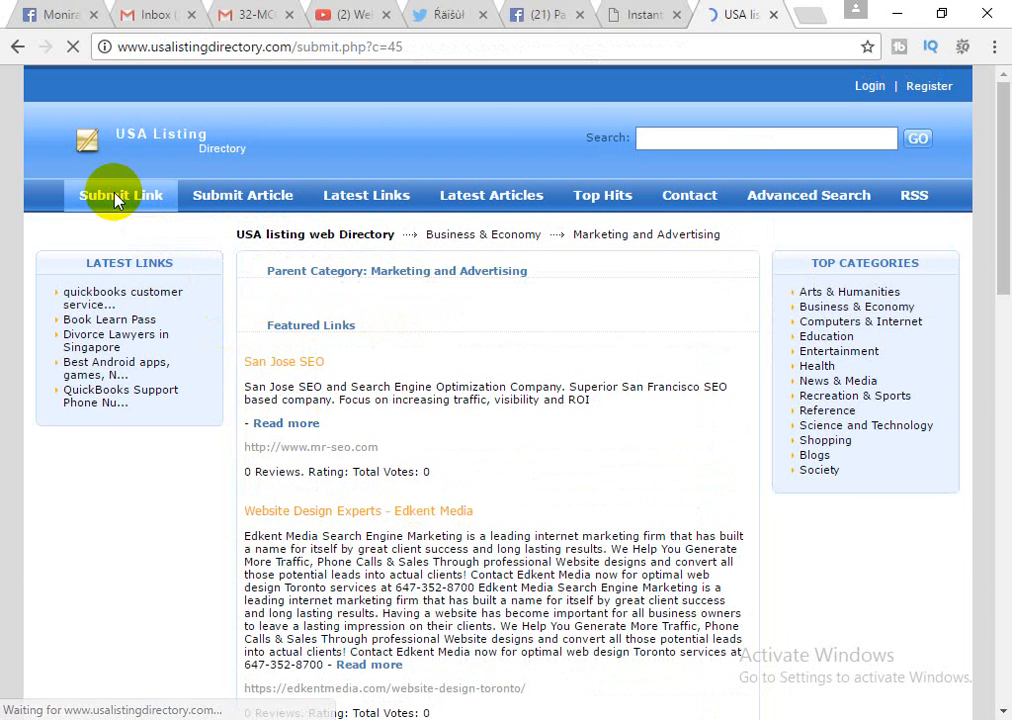
scroll(648, 452, "down", 1)
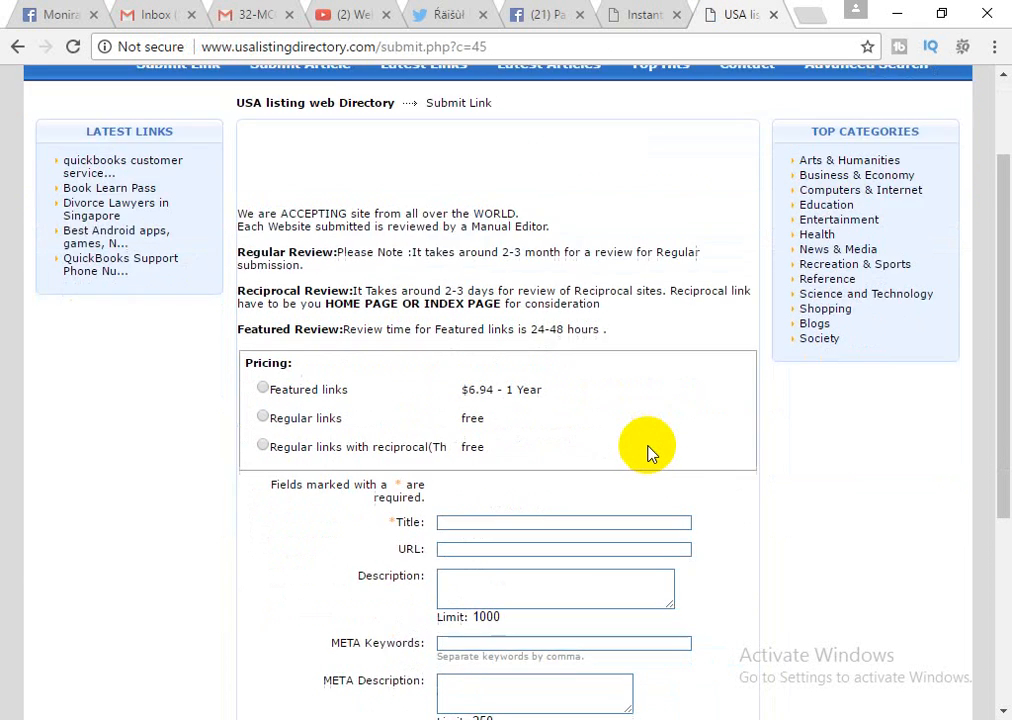
scroll(655, 420, "down", 1)
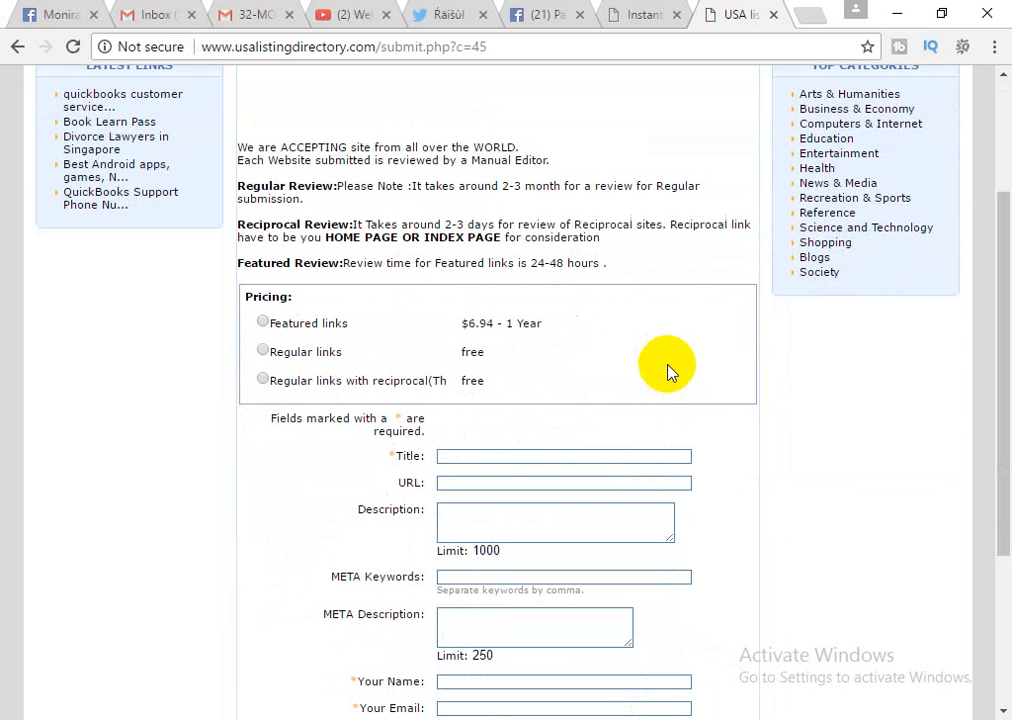
scroll(541, 292, "up", 1)
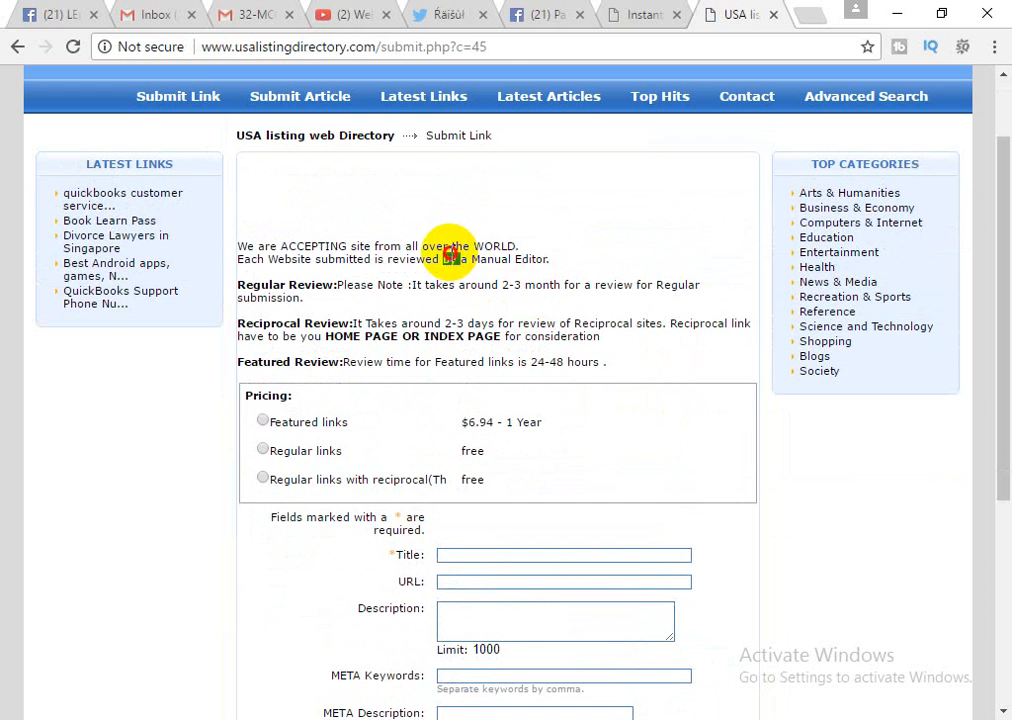
Highlight the manual review note and the 2-3 month, 2-3 day and 24-48 hour review times.
triple_click(452, 257)
double_click(334, 250)
triple_click(320, 249)
double_click(330, 259)
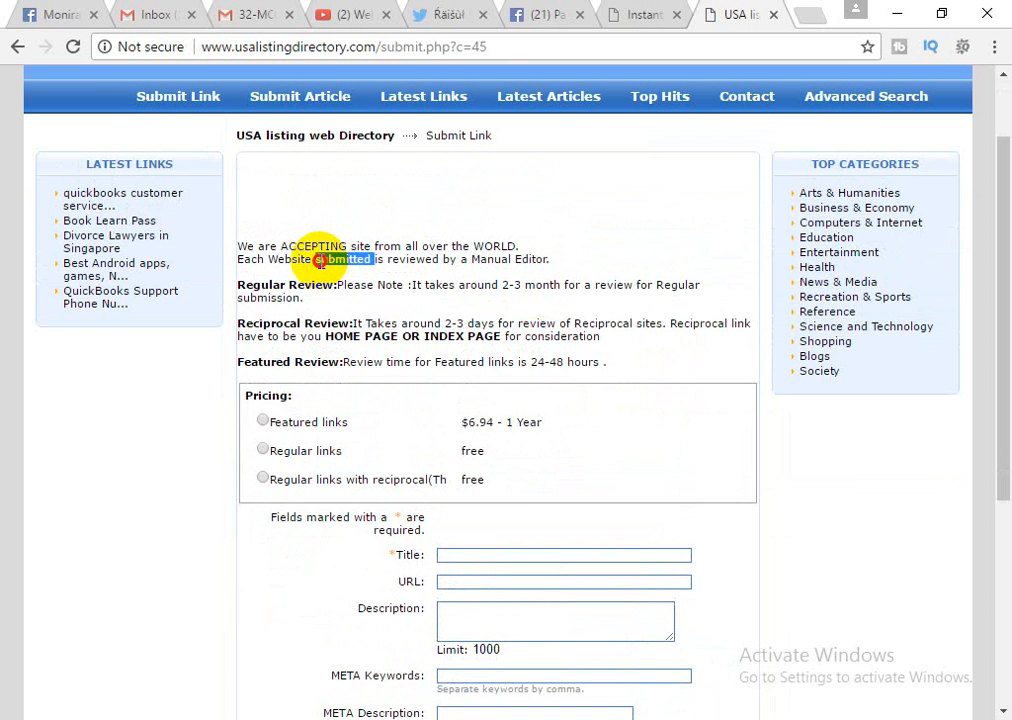
triple_click(280, 259)
left_click_drag(500, 259, 601, 266)
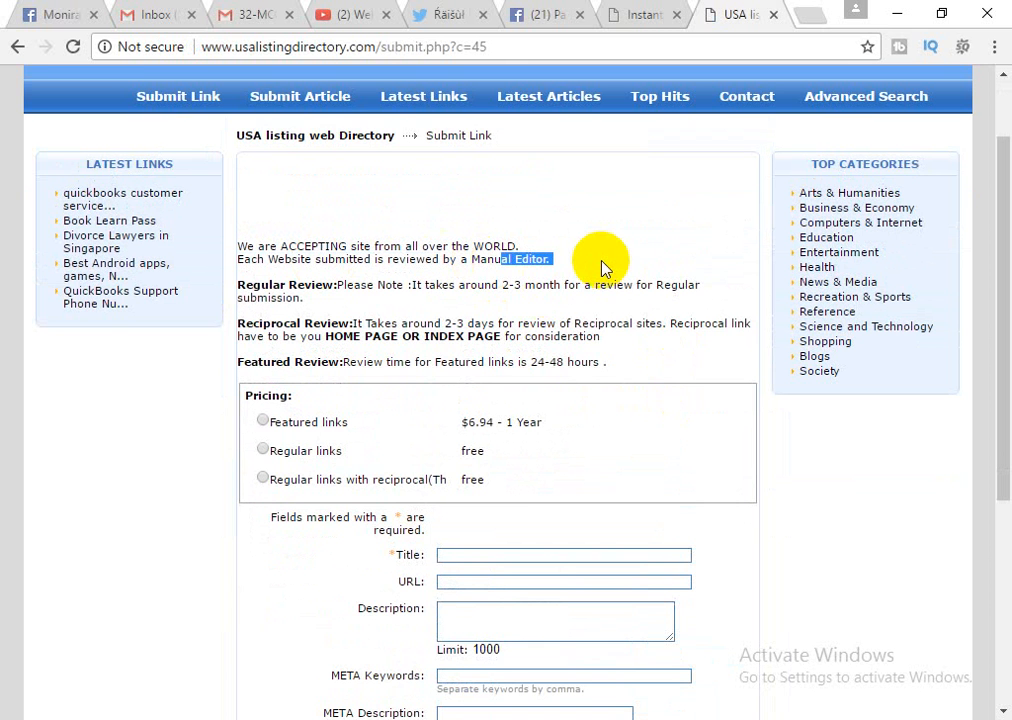
left_click_drag(343, 285, 683, 286)
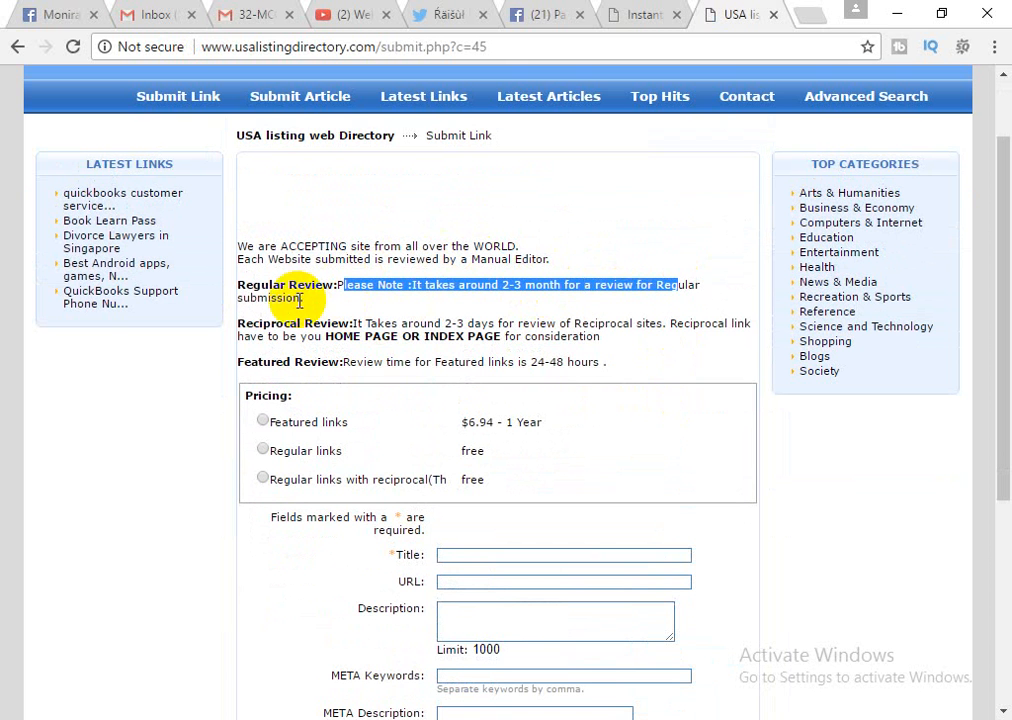
left_click_drag(364, 323, 581, 320)
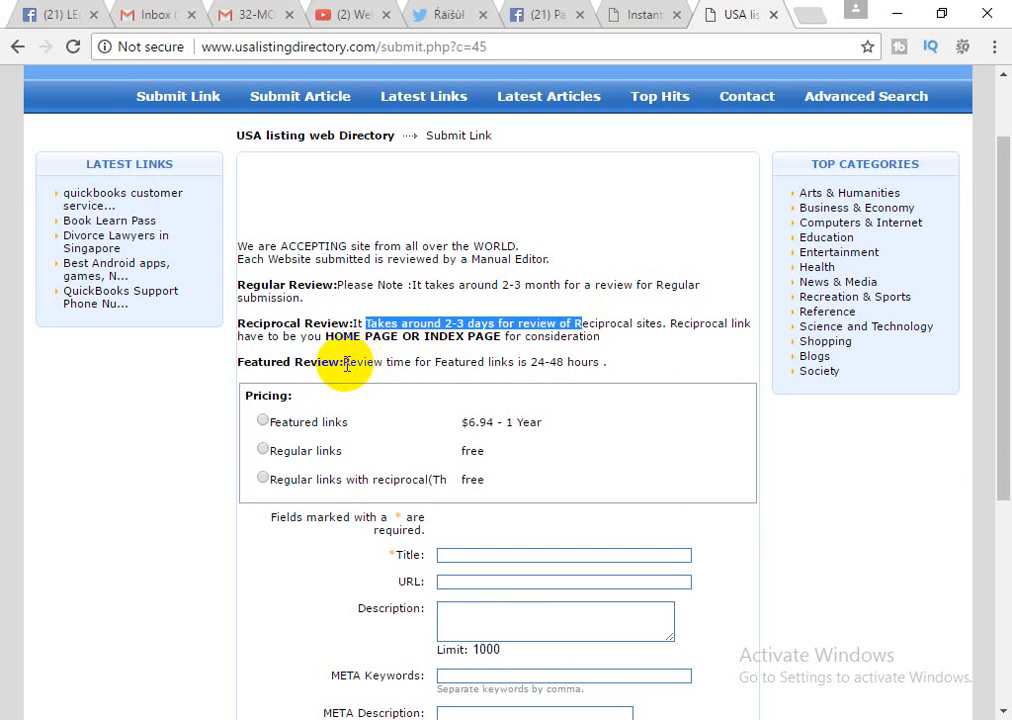
left_click_drag(343, 362, 612, 363)
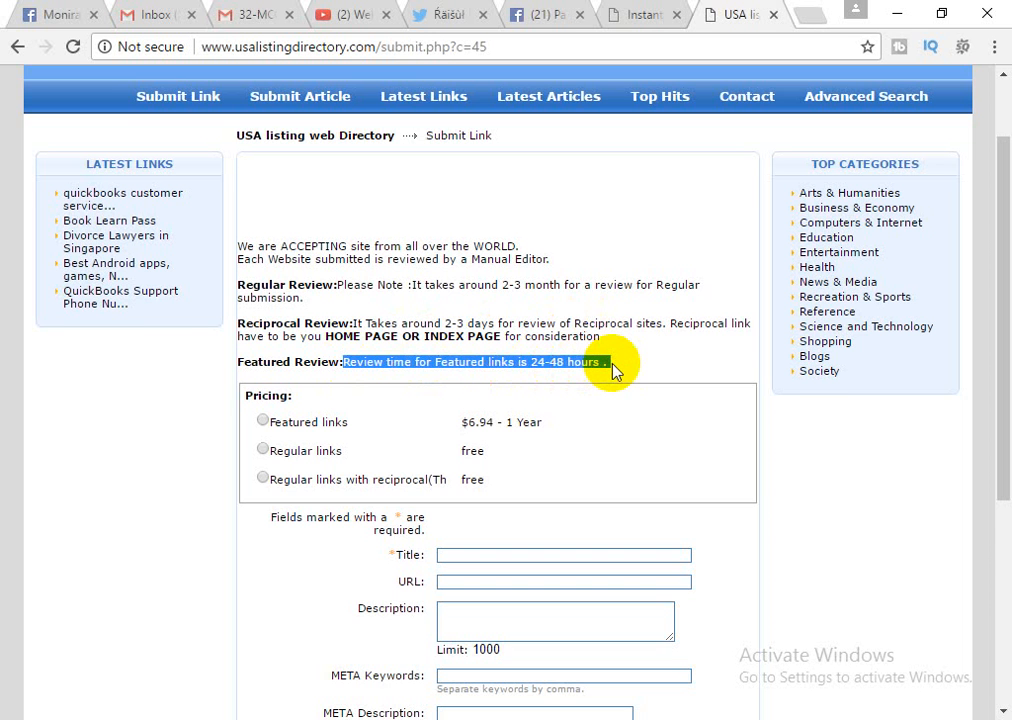
Highlight the Reciprocal Review heading and scroll down to the form fields.
scroll(613, 368, "down", 1)
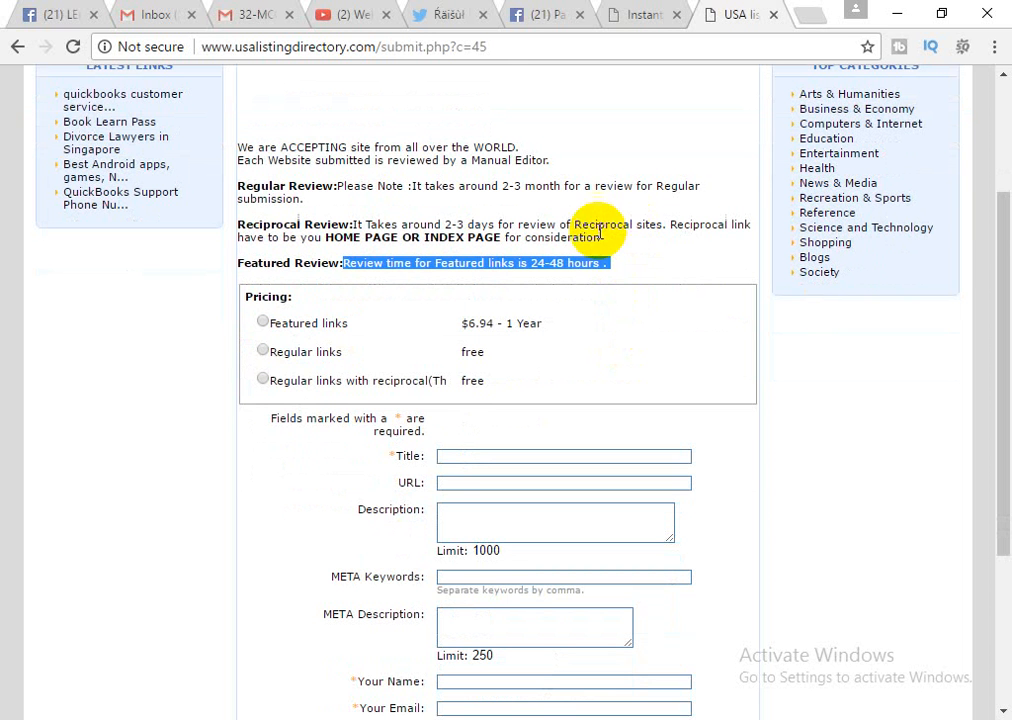
scroll(594, 228, "down", 1)
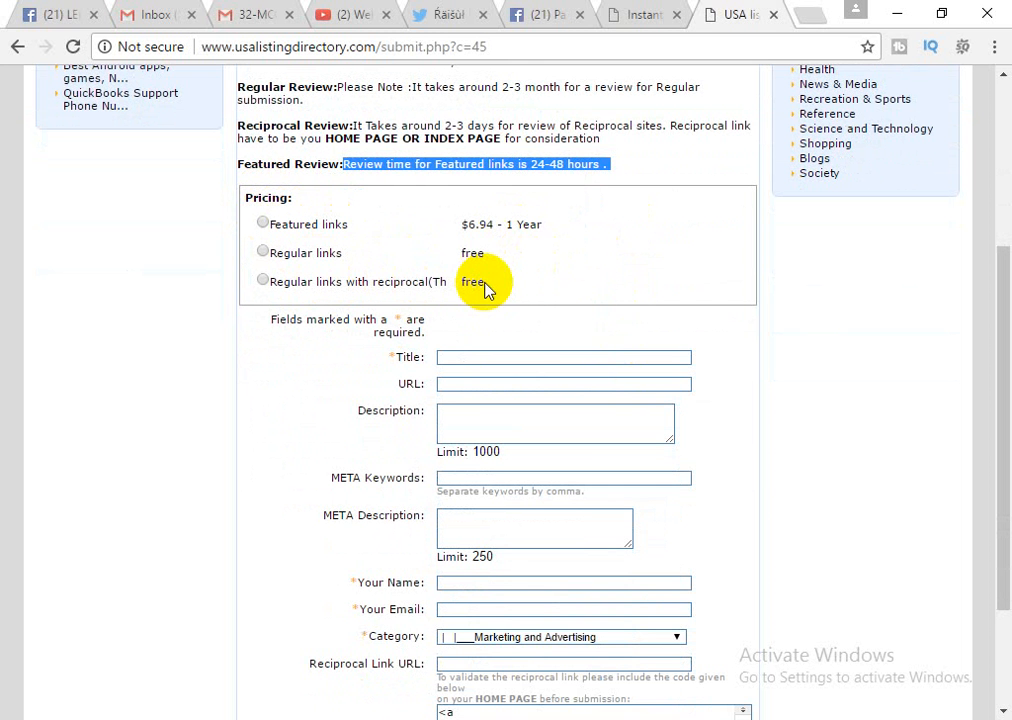
scroll(485, 289, "up", 3)
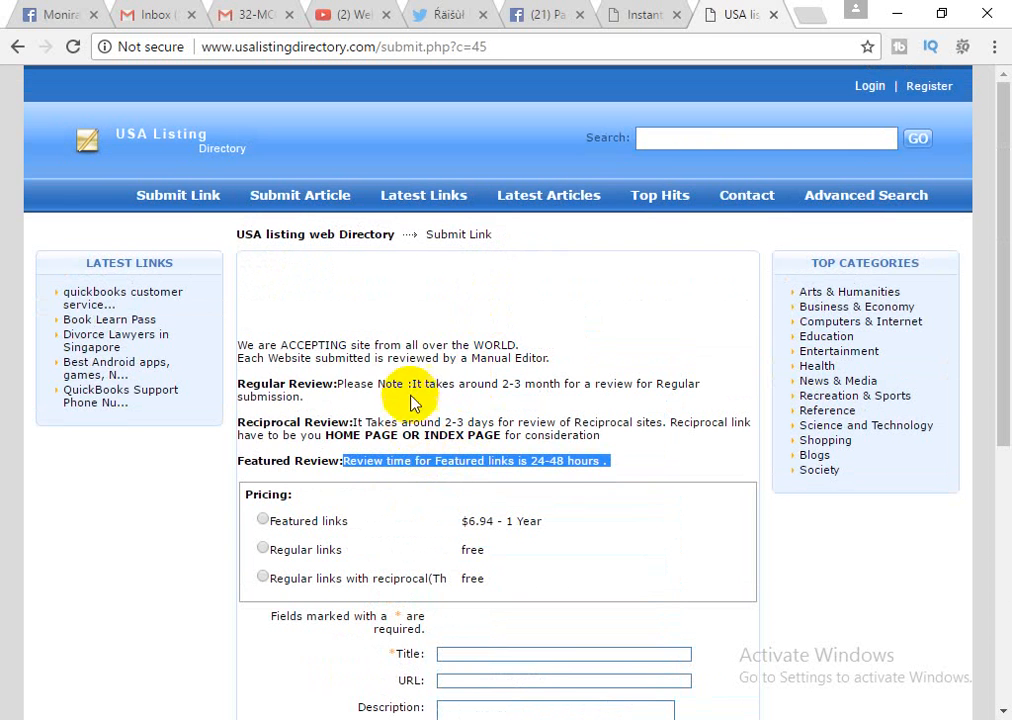
left_click_drag(253, 420, 338, 421)
double_click(265, 421)
scroll(395, 452, "down", 1)
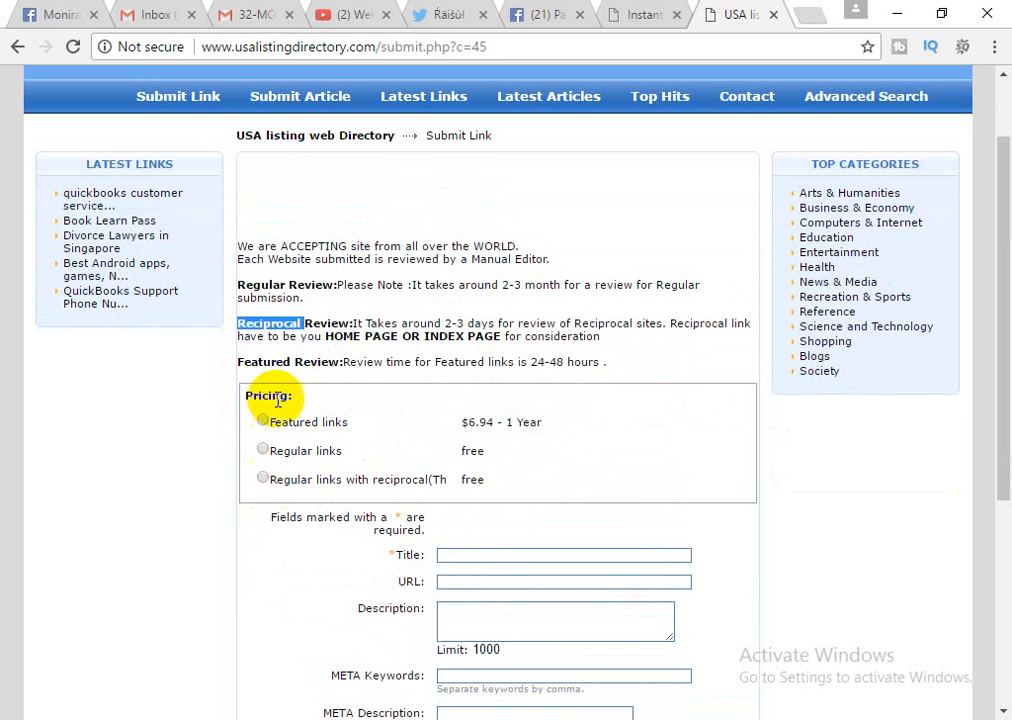
scroll(320, 466, "down", 4)
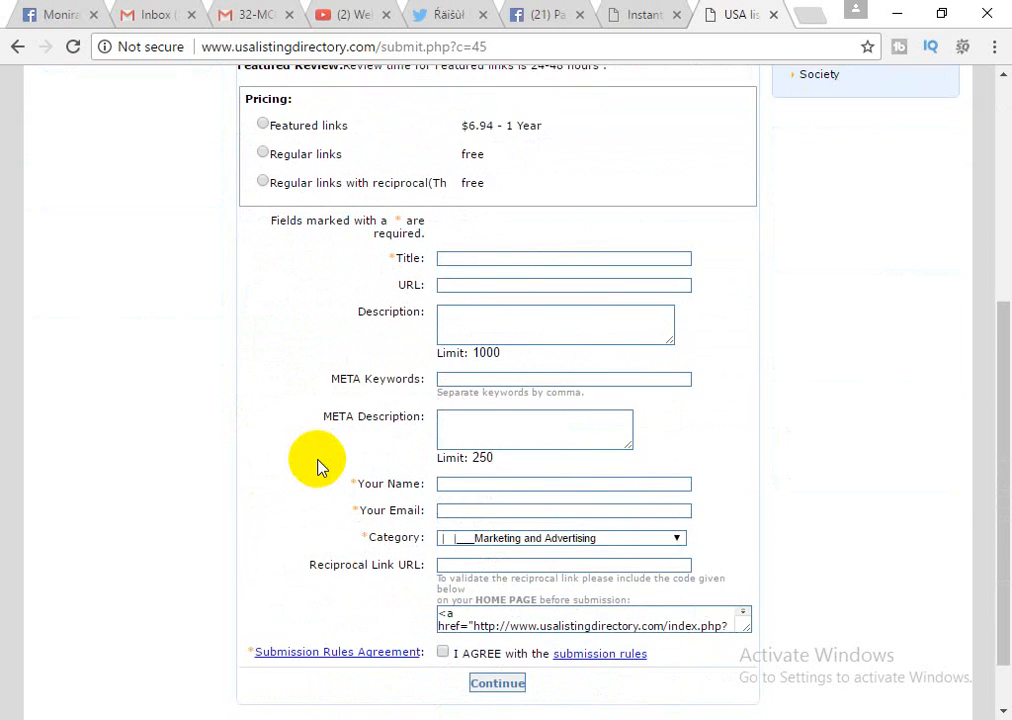
left_click(445, 496)
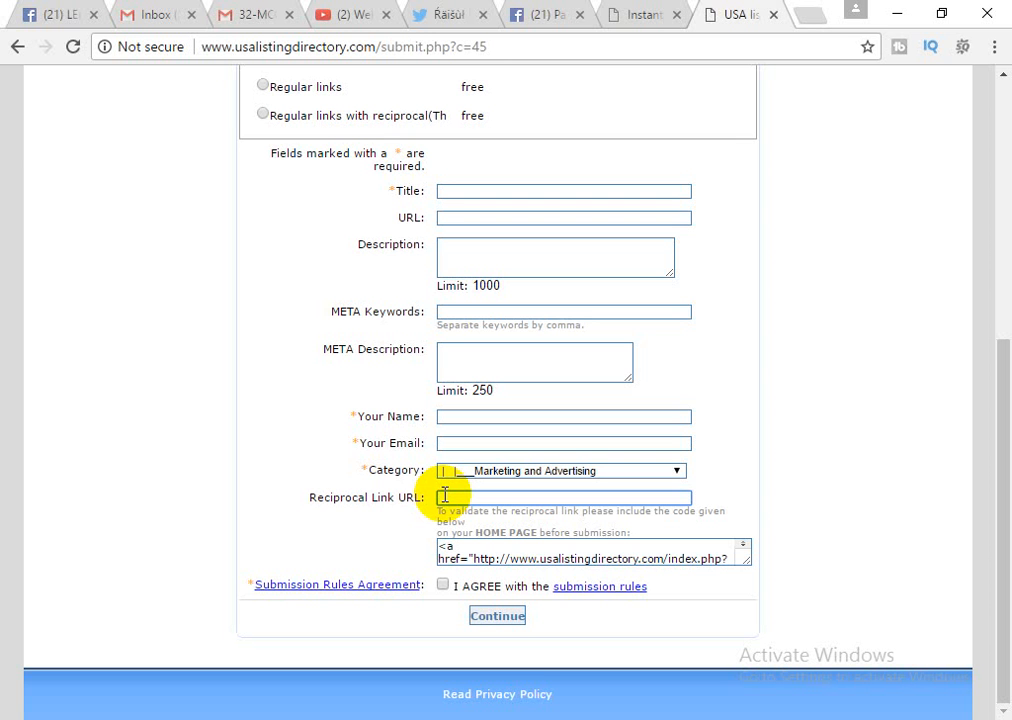
left_click(497, 550)
scroll(497, 548, "down", 1)
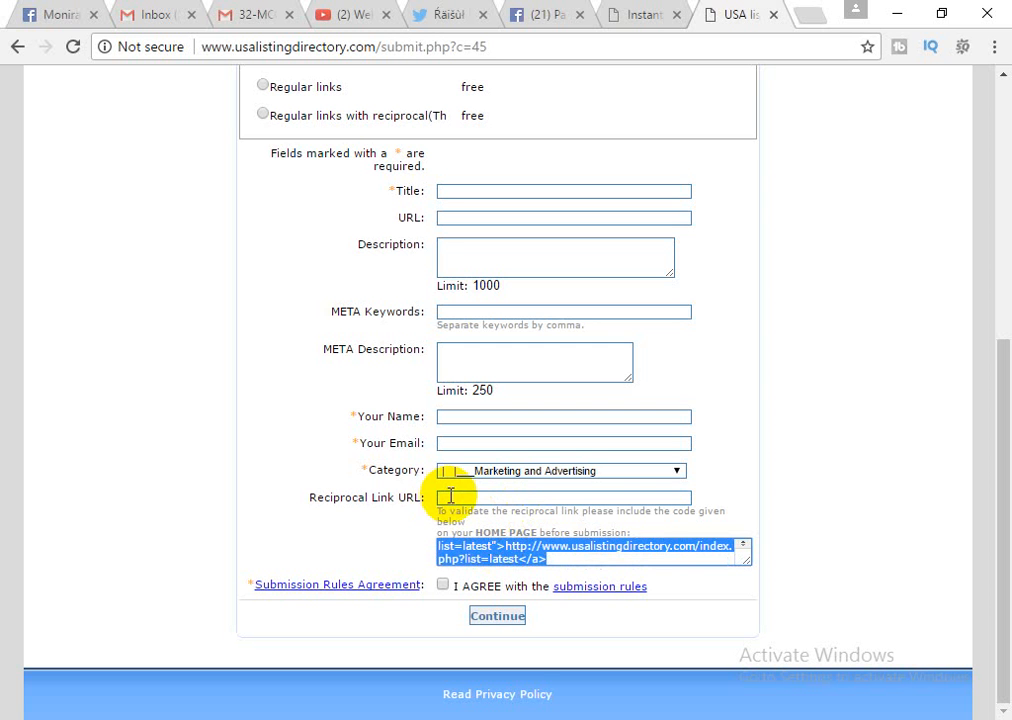
left_click(451, 497)
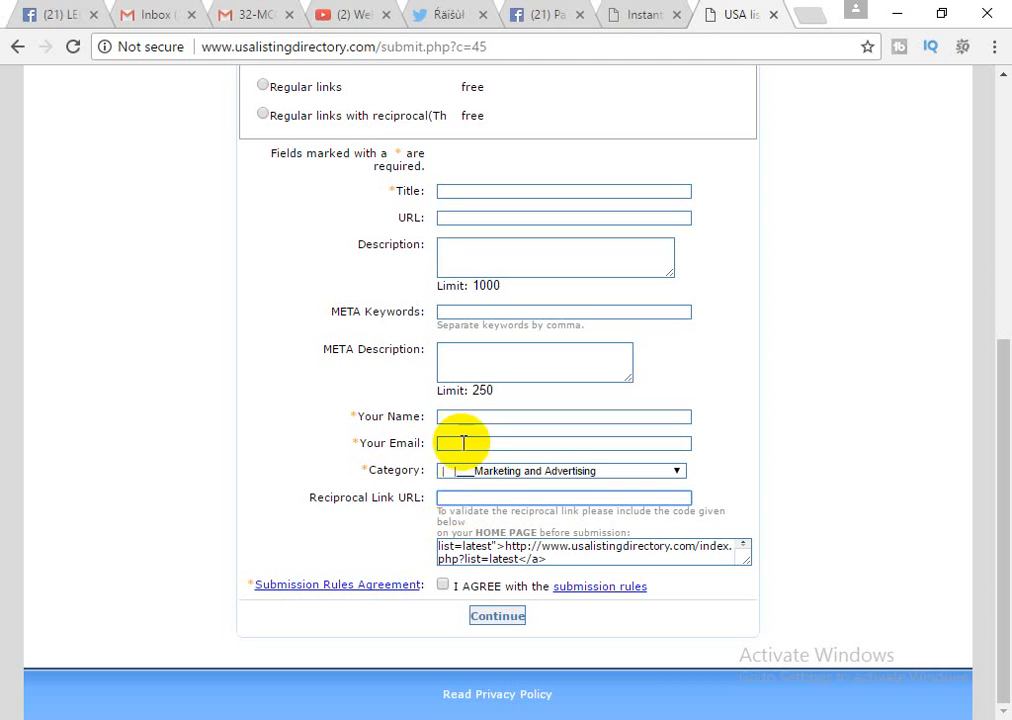
scroll(461, 447, "up", 3)
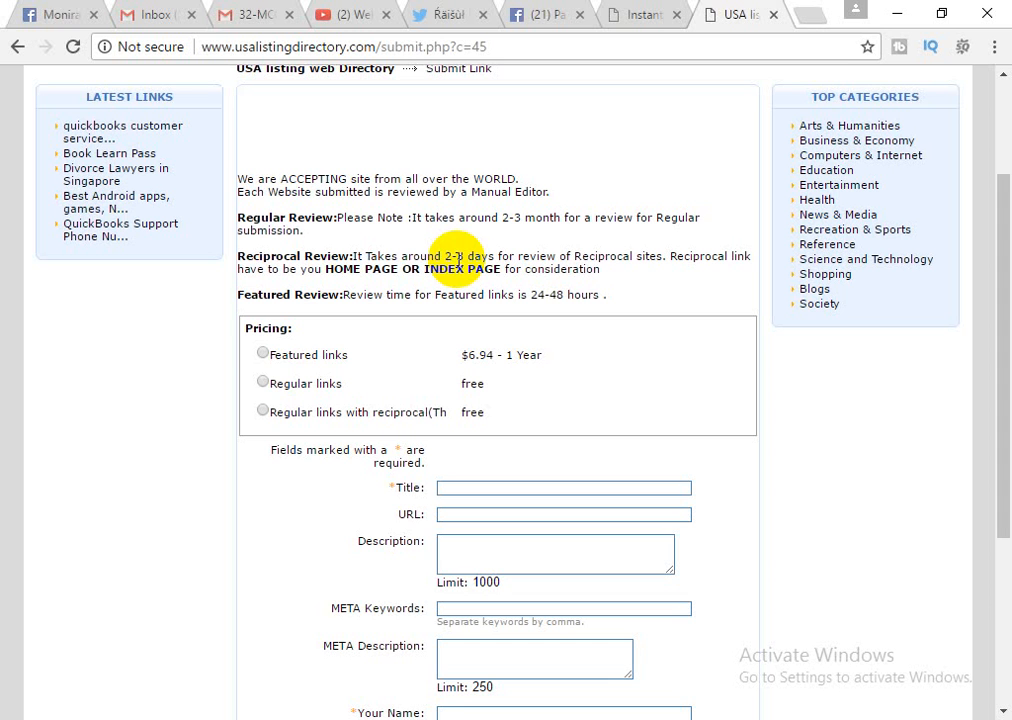
Choose the free Regular links plan instead of the $6.94 featured one, then reach the Title field.
left_click(263, 354)
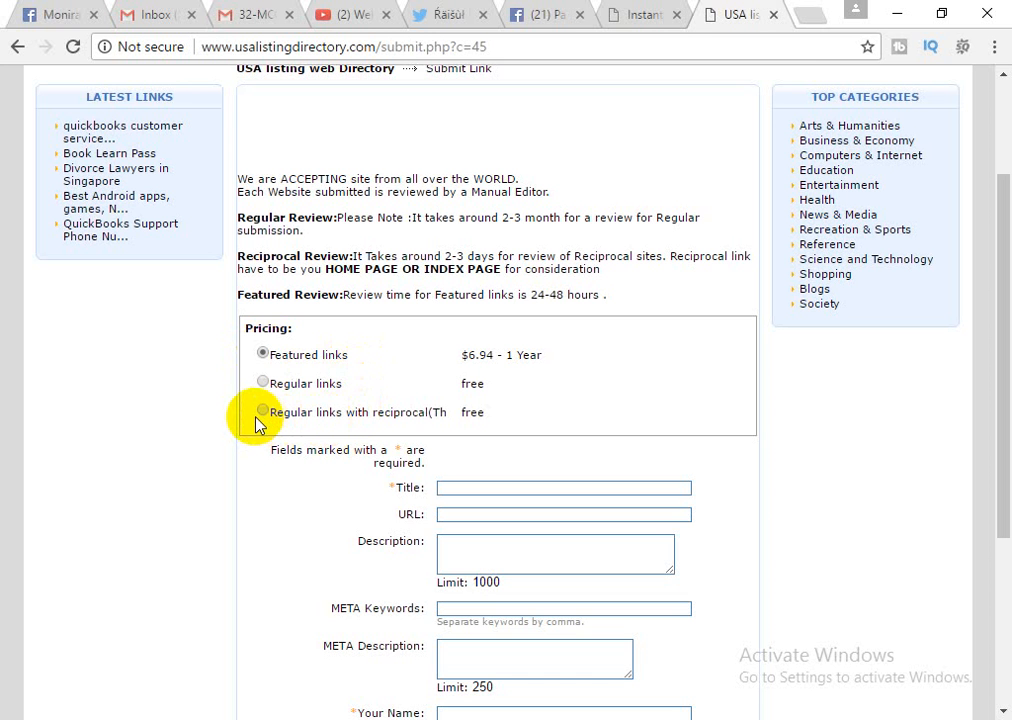
left_click(263, 384)
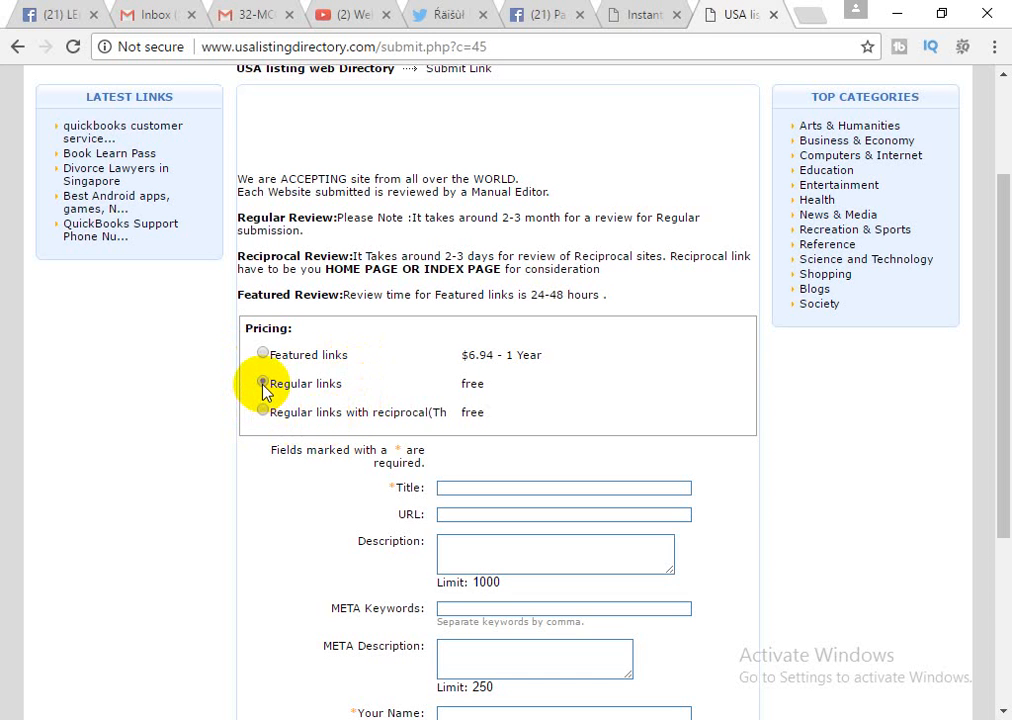
scroll(392, 396, "down", 2)
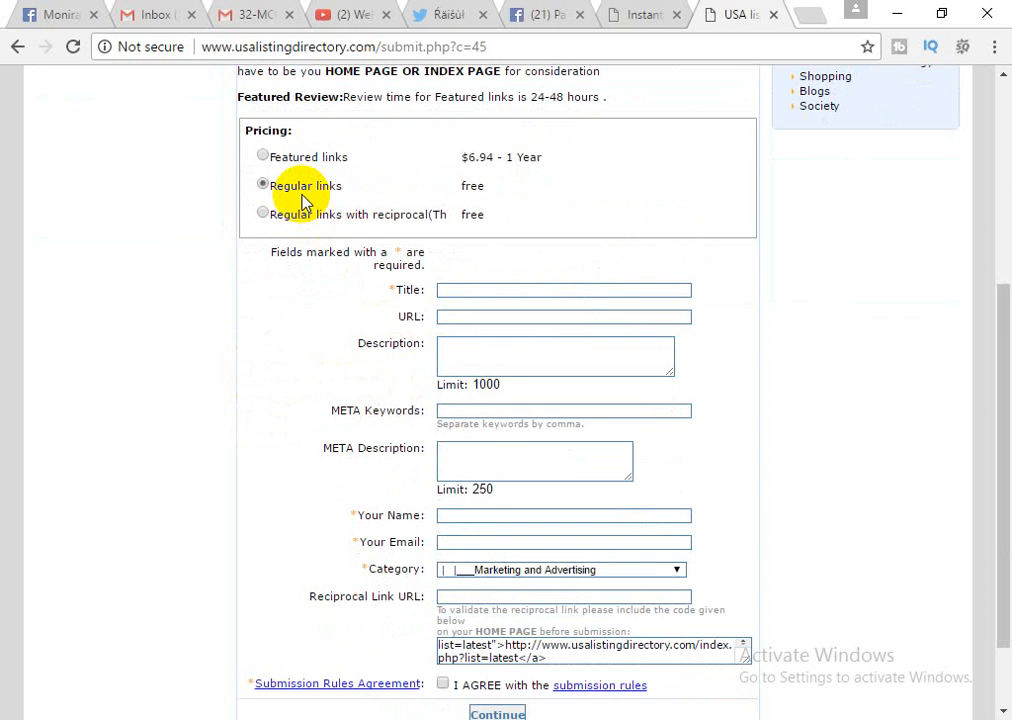
scroll(302, 200, "down", 1)
left_click(470, 190)
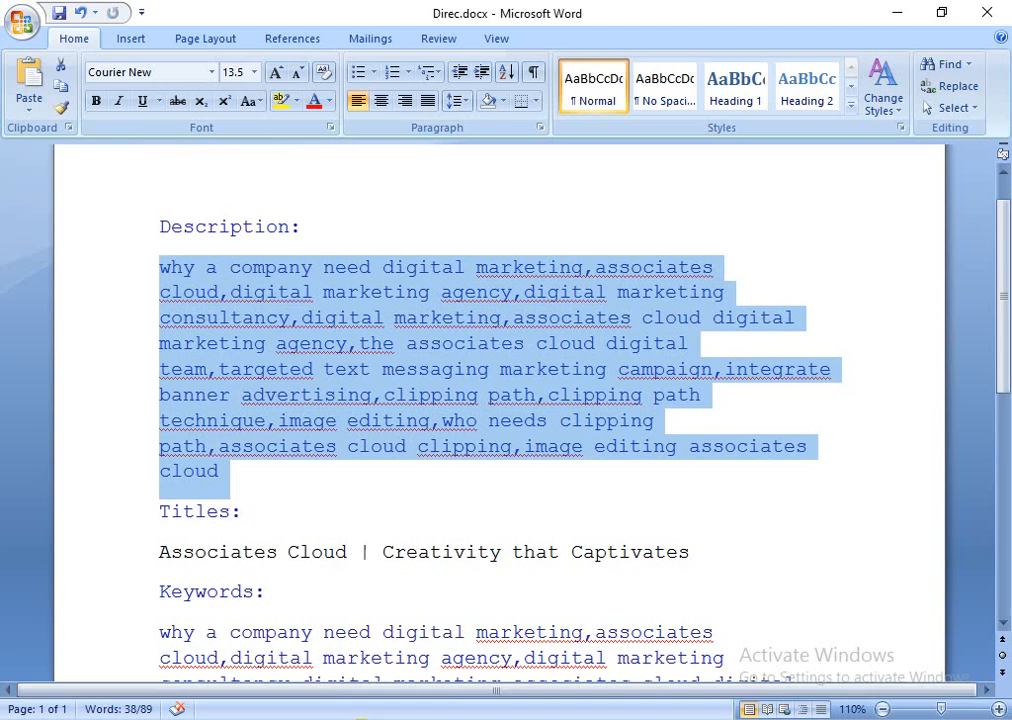
Copy 'Associates Cloud' from the Titles line in Word and return to the form.
scroll(250, 390, "down", 2)
left_click(195, 398)
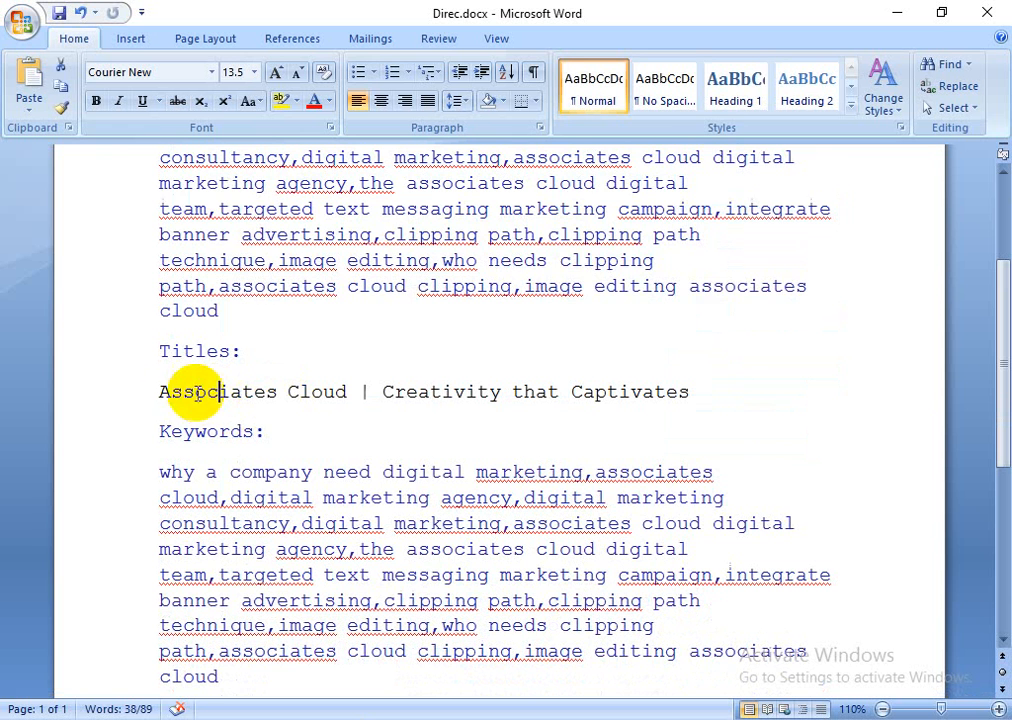
double_click(172, 392)
left_click_drag(376, 391, 363, 428)
key("ctrl+c")
key("alt+Tab")
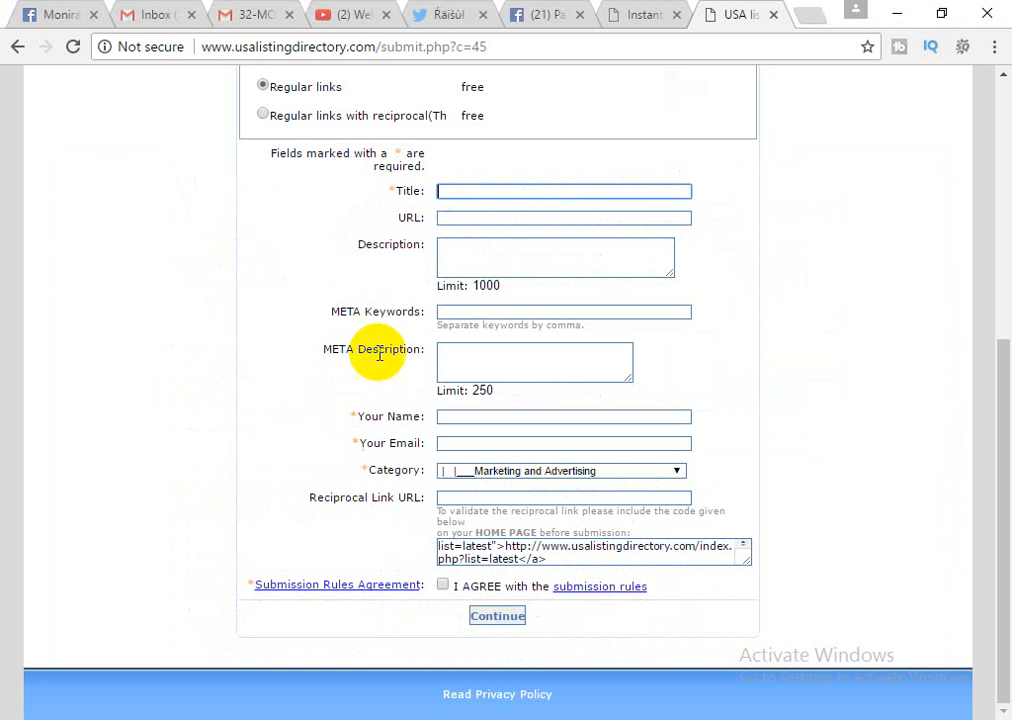
Paste 'Associates Cloud' into the Title field, then return to the Word notes.
left_click(489, 187)
key("ctrl+v")
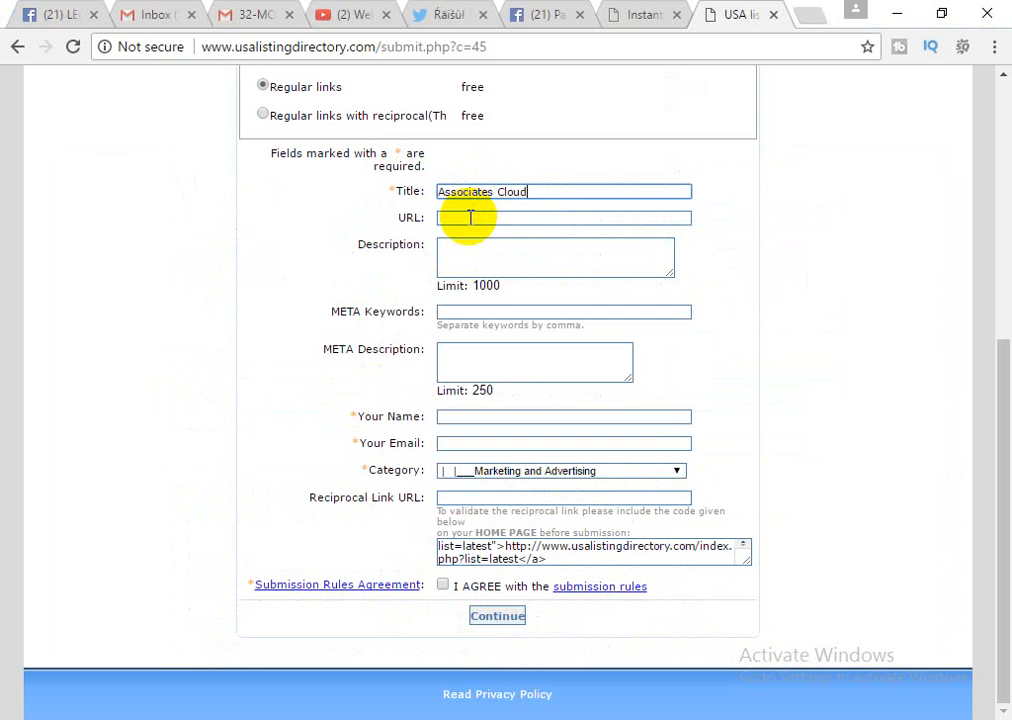
left_click(470, 217)
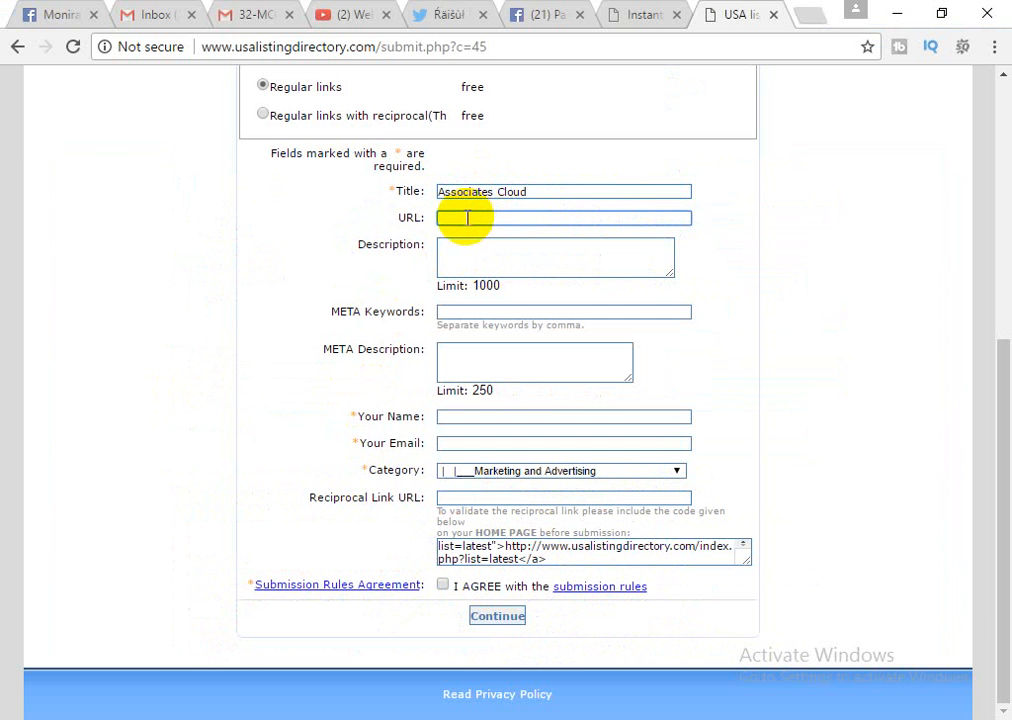
left_click(537, 193)
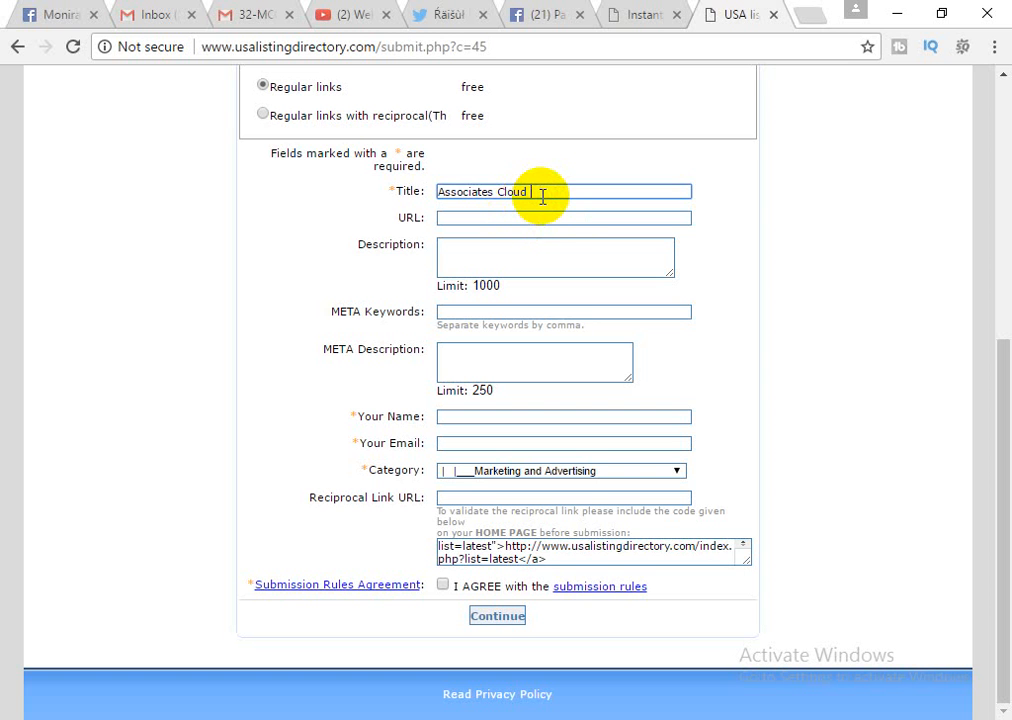
left_click(513, 219)
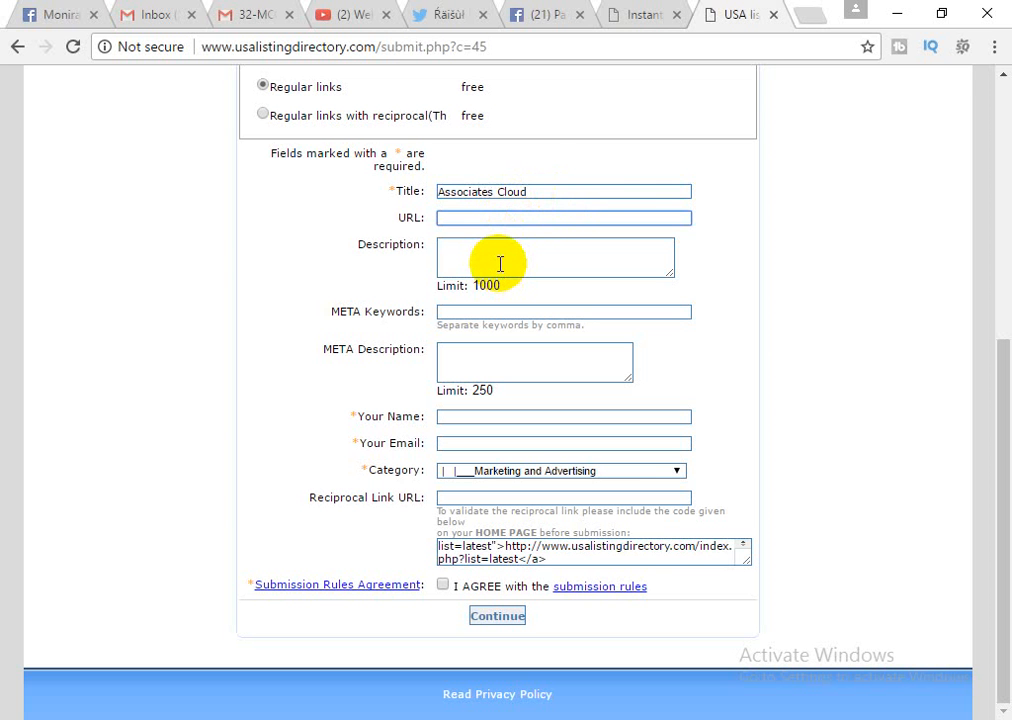
key("alt+Tab")
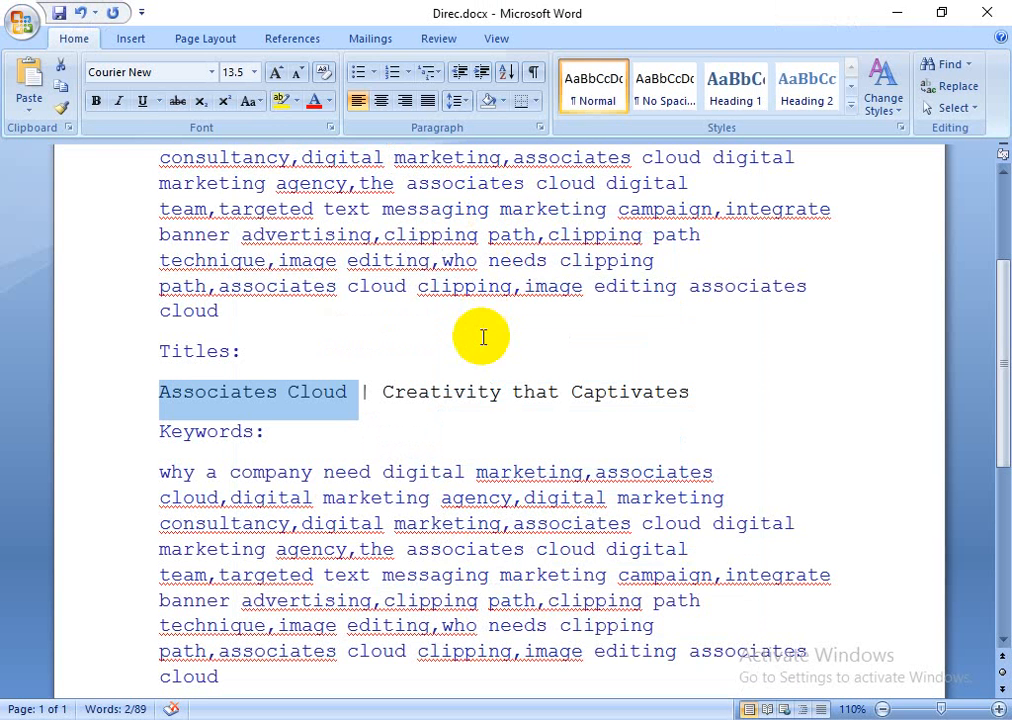
scroll(418, 452, "down", 5)
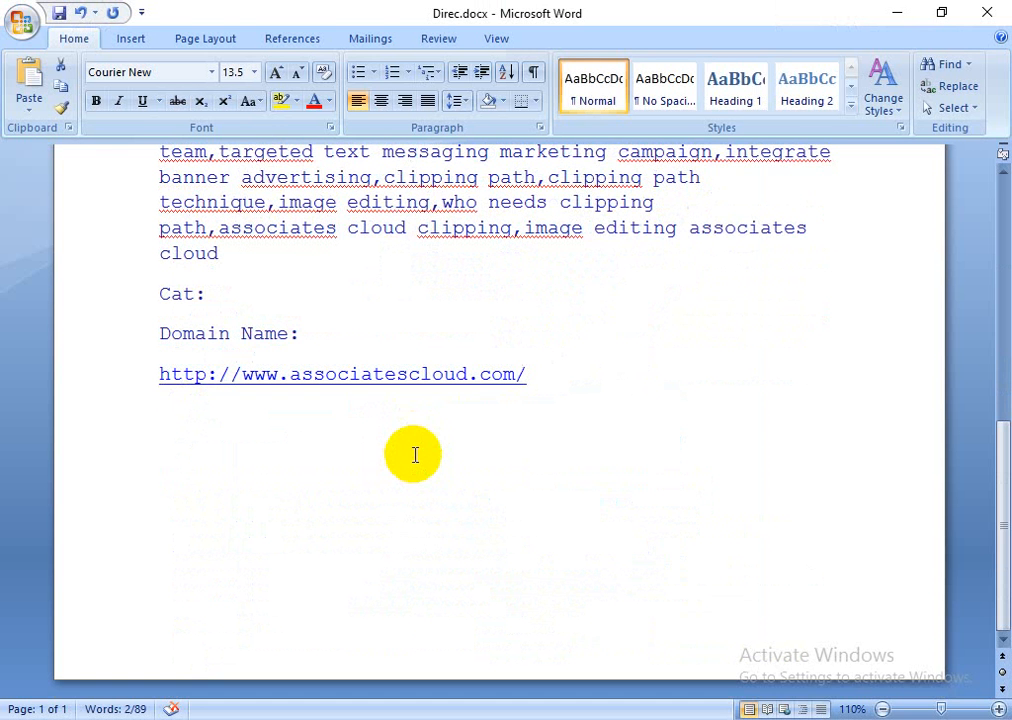
triple_click(398, 380)
key("ctrl+c")
key("alt+Tab")
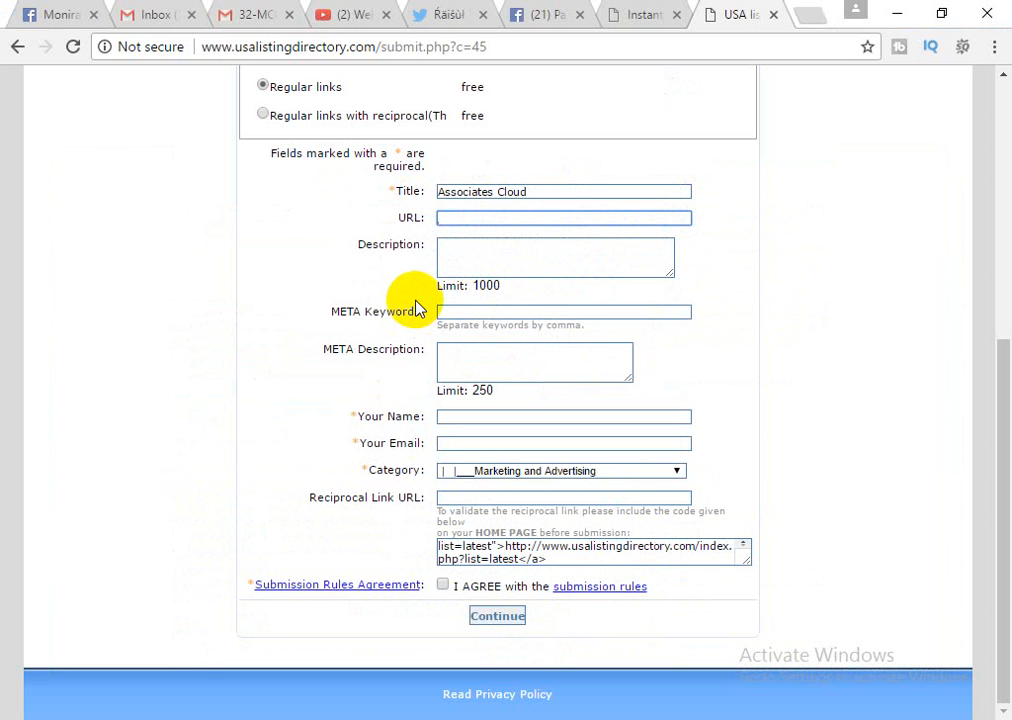
key("ctrl+v")
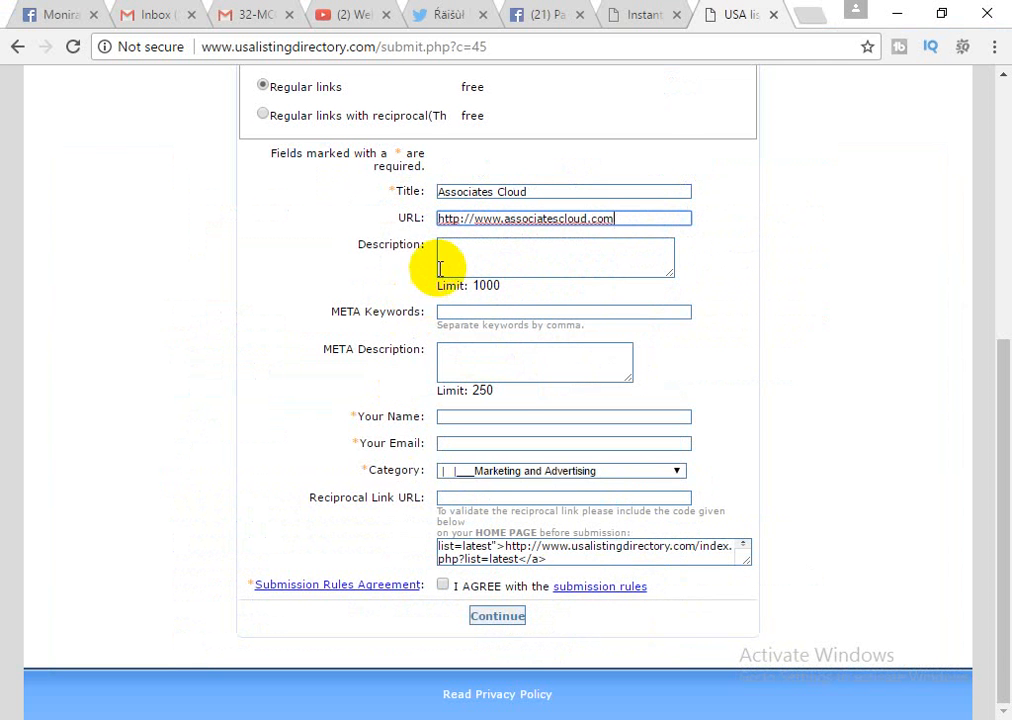
Paste the prepared Description paragraph from Word into the Description box.
left_click(443, 262)
key("alt+Tab")
scroll(361, 445, "up", 9)
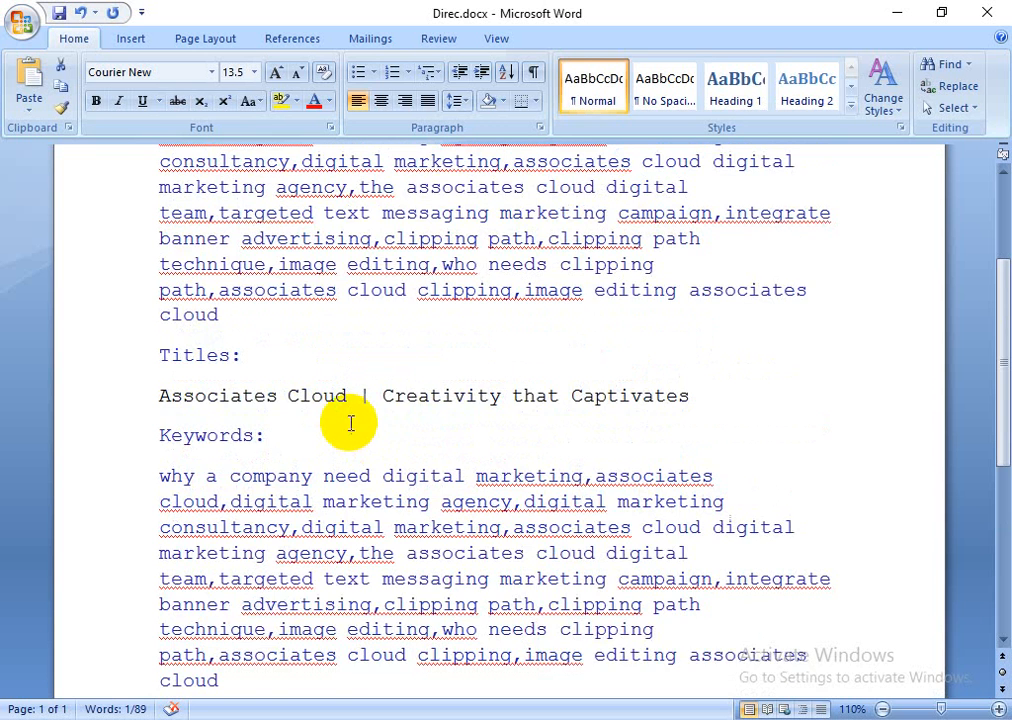
triple_click(283, 370)
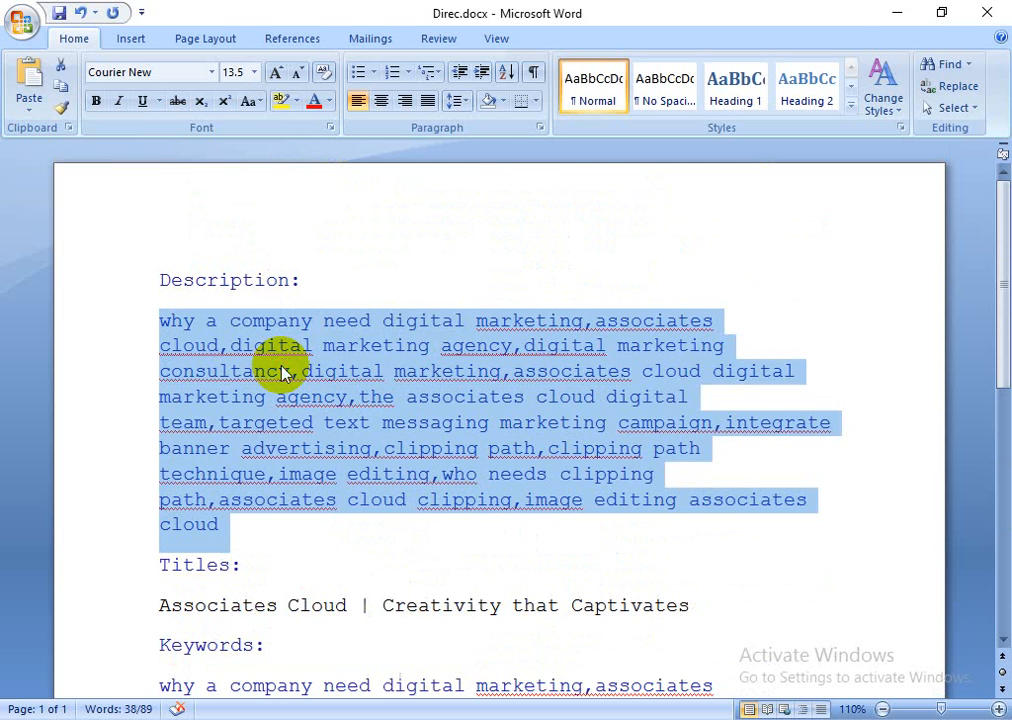
key("ctrl+c")
key("alt+Tab")
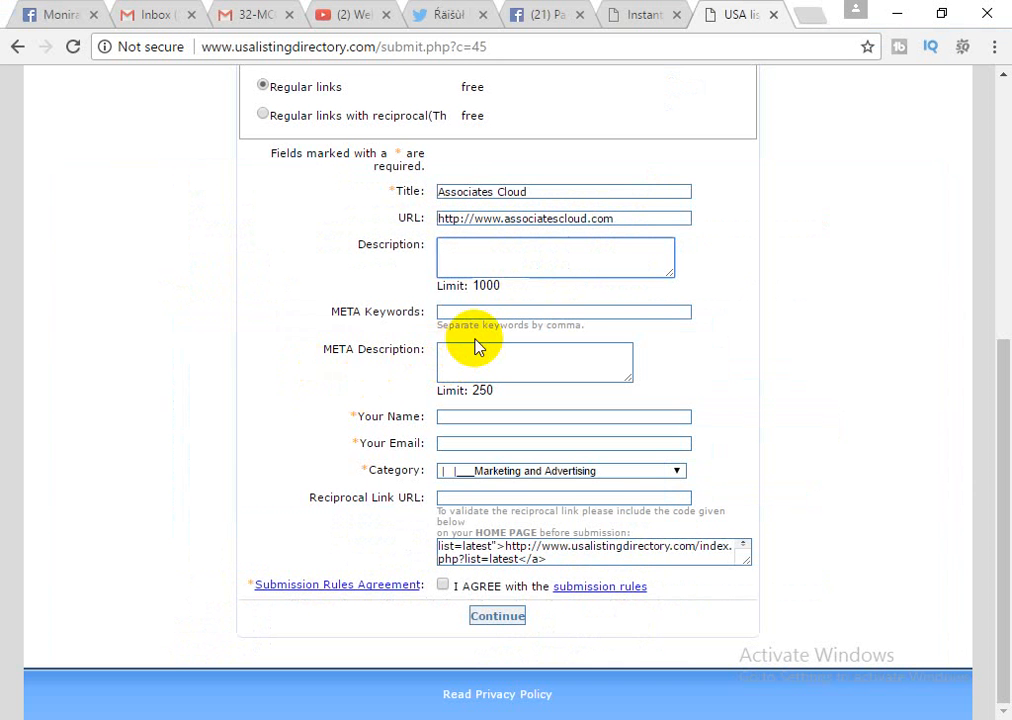
key("ctrl+v")
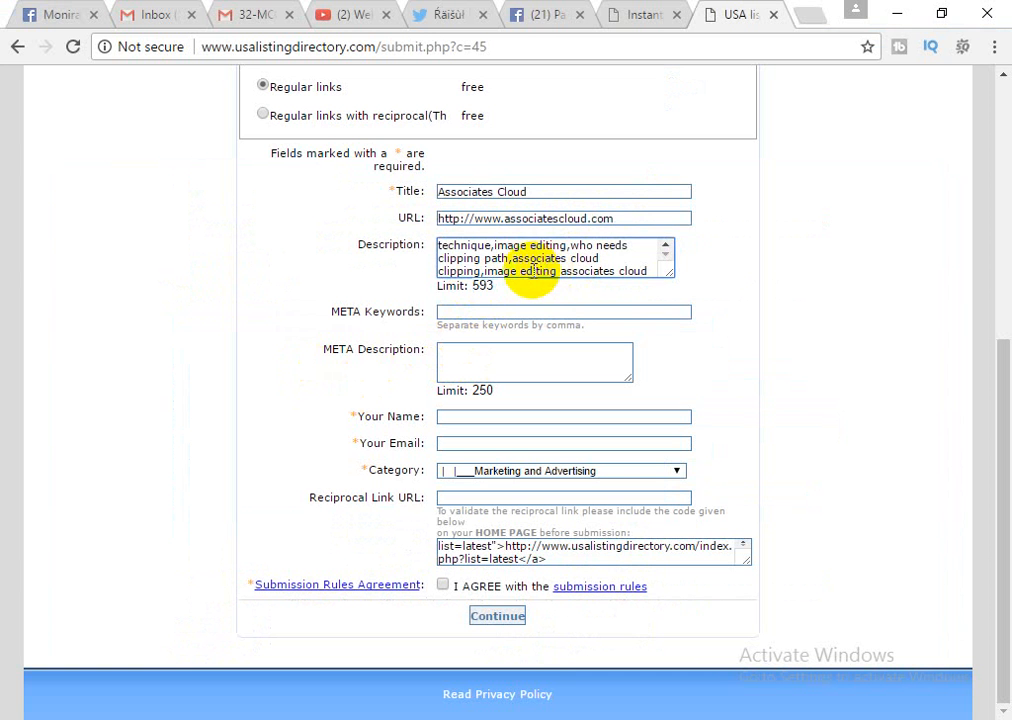
Copy the Keywords paragraph from the Word notes.
left_click(476, 313)
key("alt+Tab")
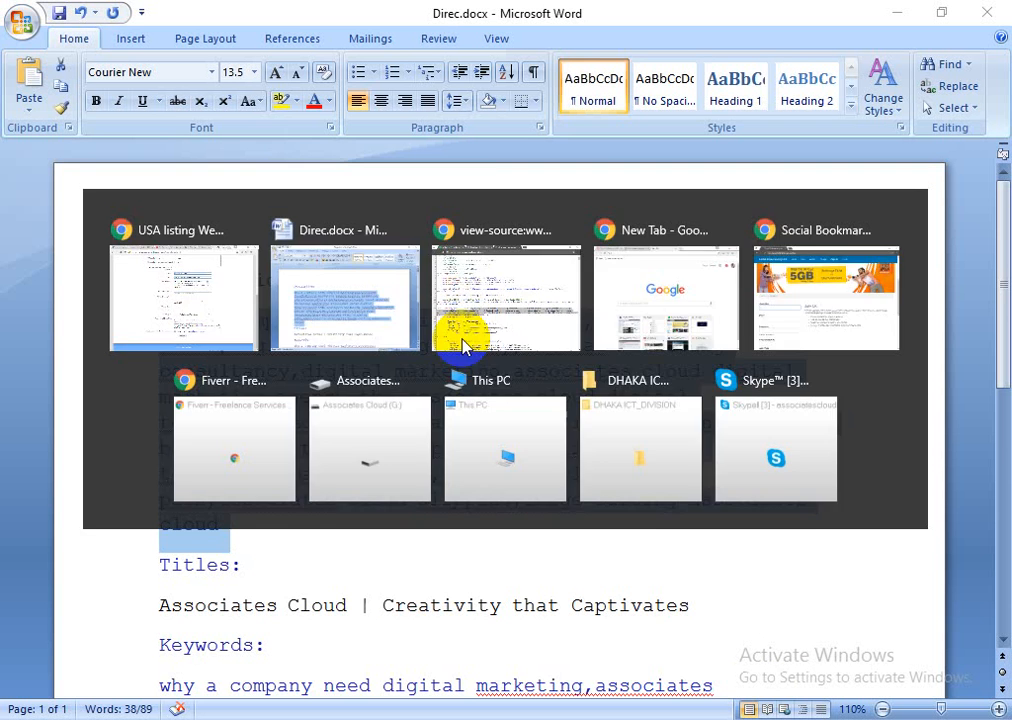
scroll(377, 398, "down", 3)
scroll(373, 395, "down", 2)
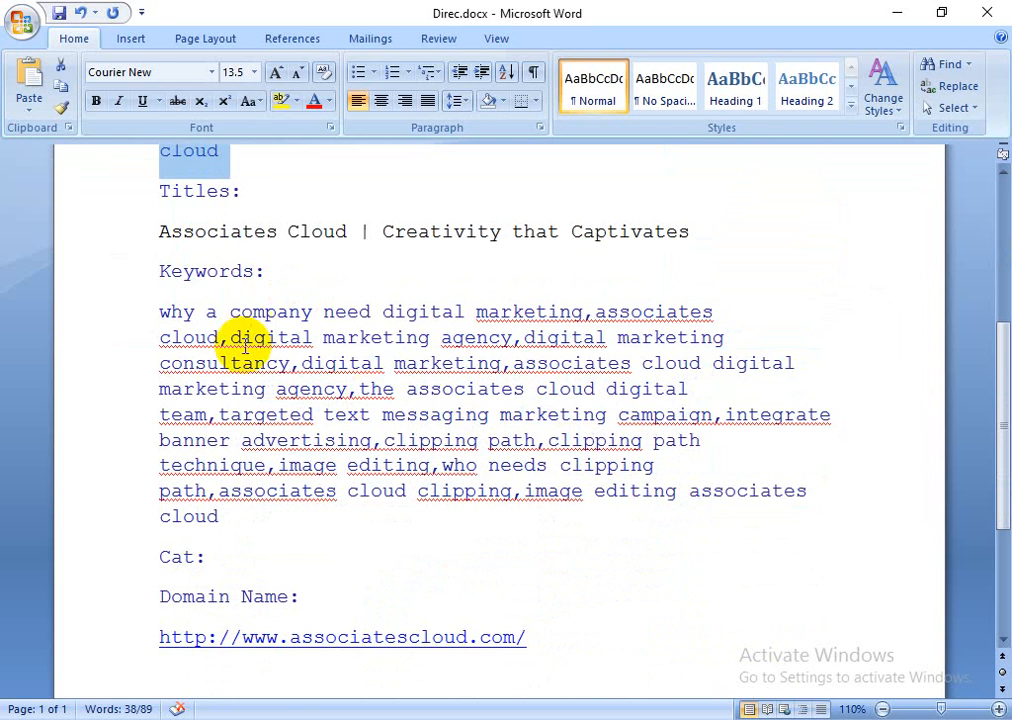
triple_click(235, 312)
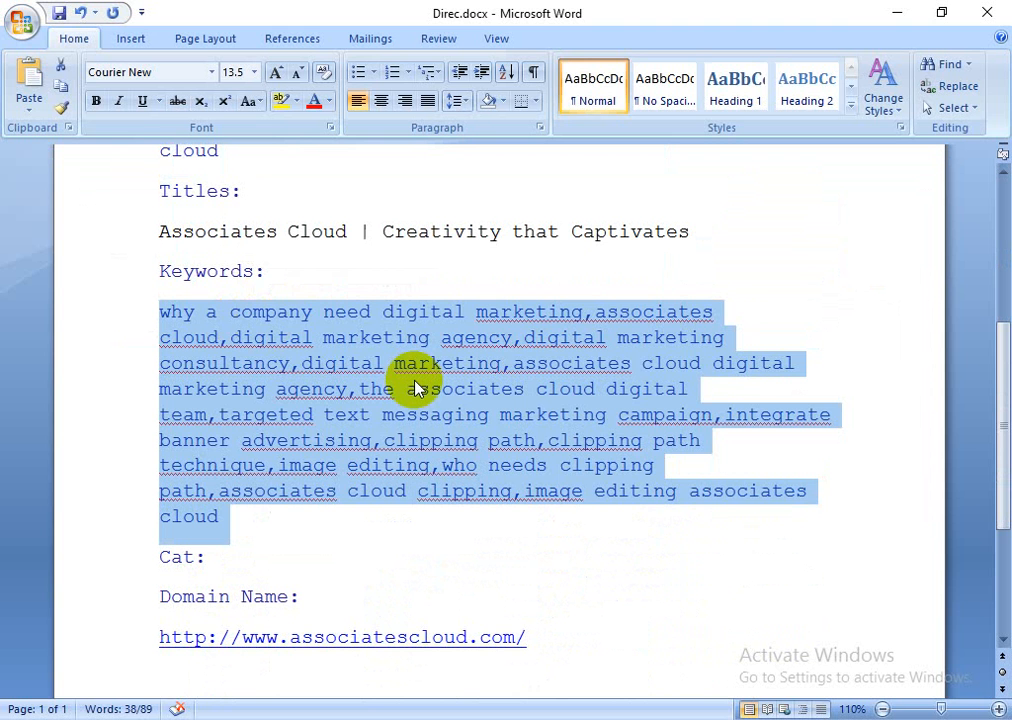
key("ctrl+c")
key("alt+Tab")
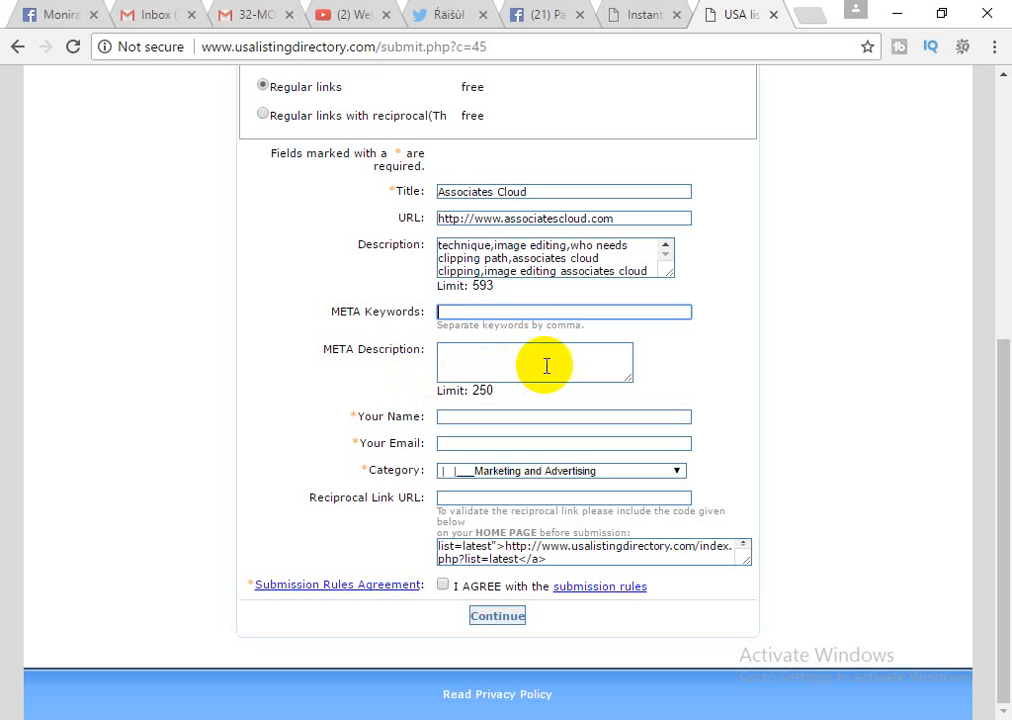
Paste the keyword list into META Keywords and META Description, emptying the Description box.
key("ctrl+v")
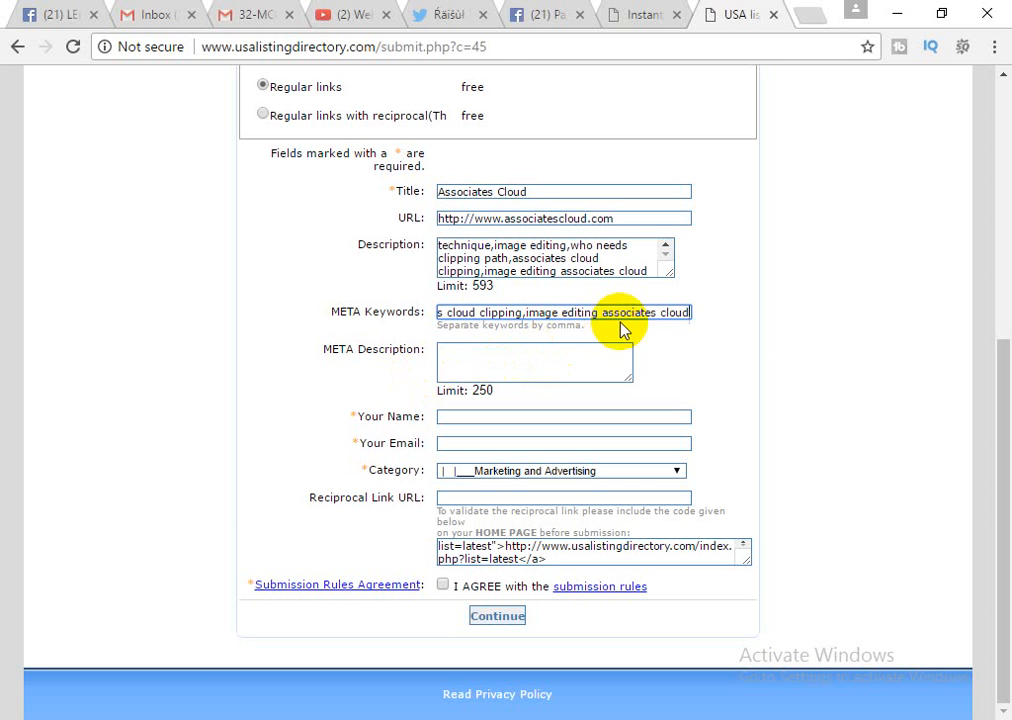
left_click(496, 350)
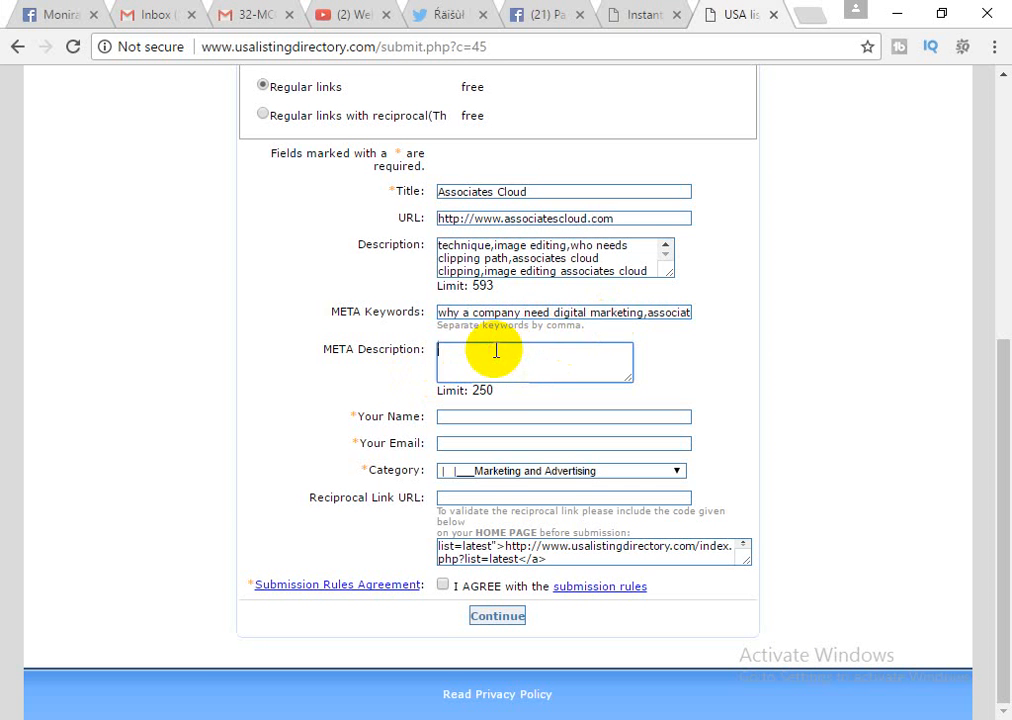
left_click(479, 256)
key("ctrl+a")
key("Delete")
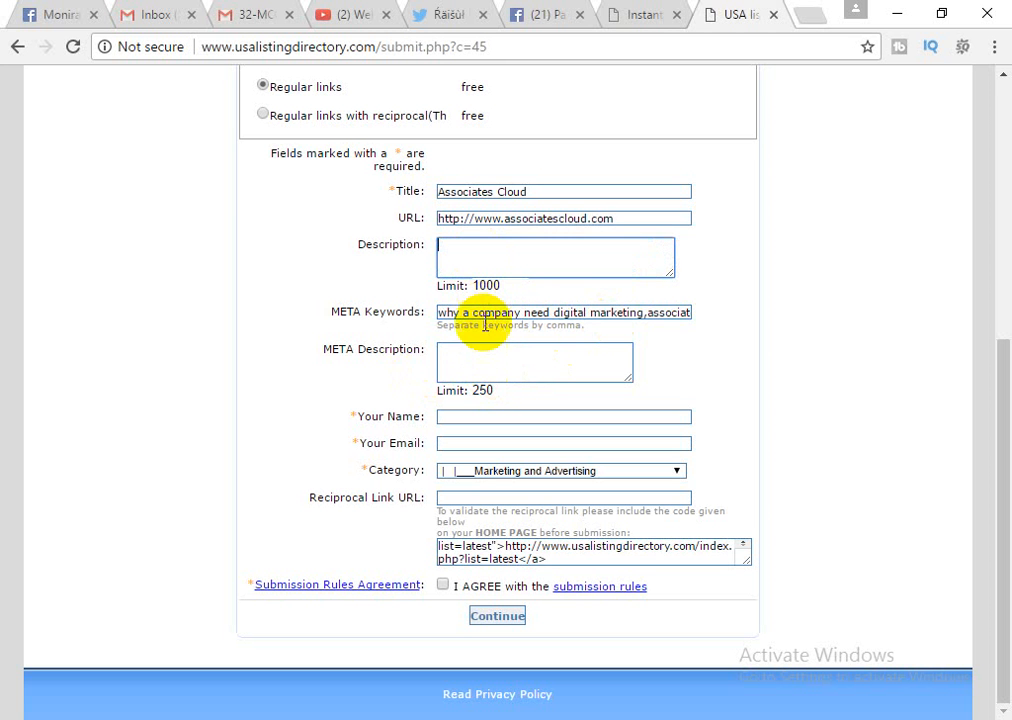
left_click(483, 353)
key("ctrl+v")
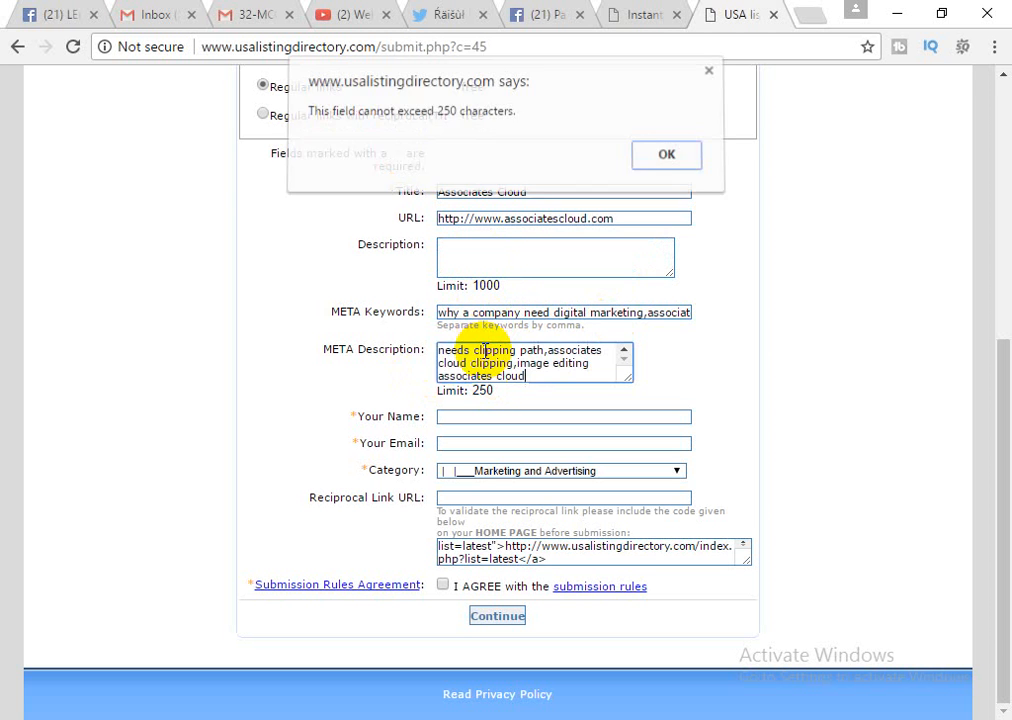
Dismiss the 250-character limit warning and delete the over-long META Description text.
key("alt+Tab")
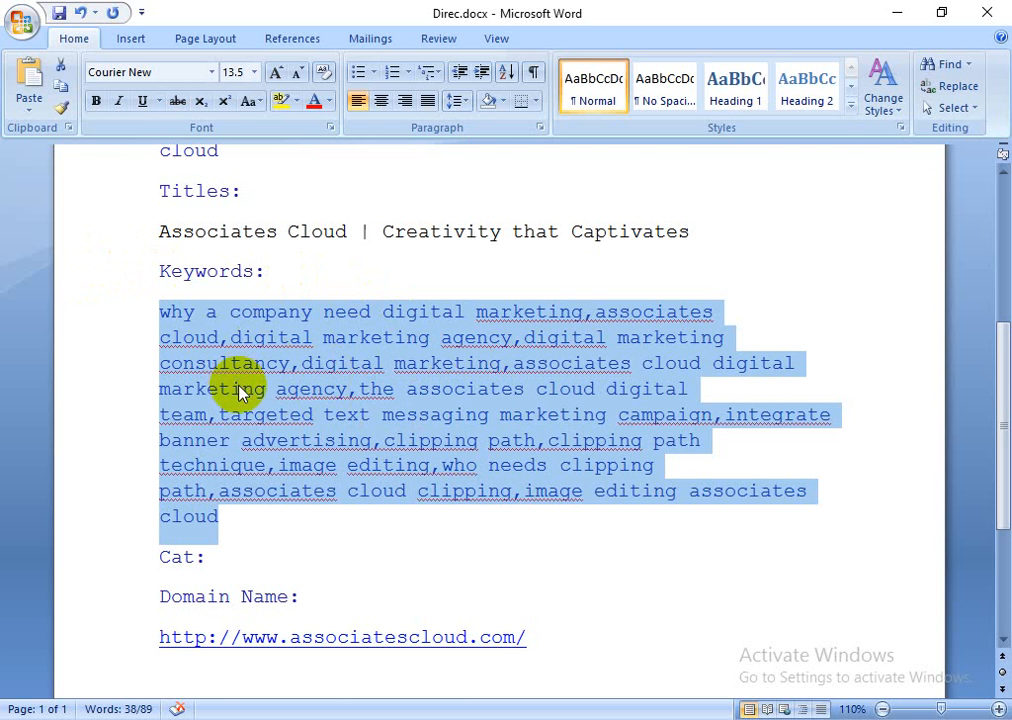
scroll(244, 386, "up", 1)
scroll(244, 384, "down", 3)
scroll(240, 390, "up", 2)
scroll(240, 390, "up", 5)
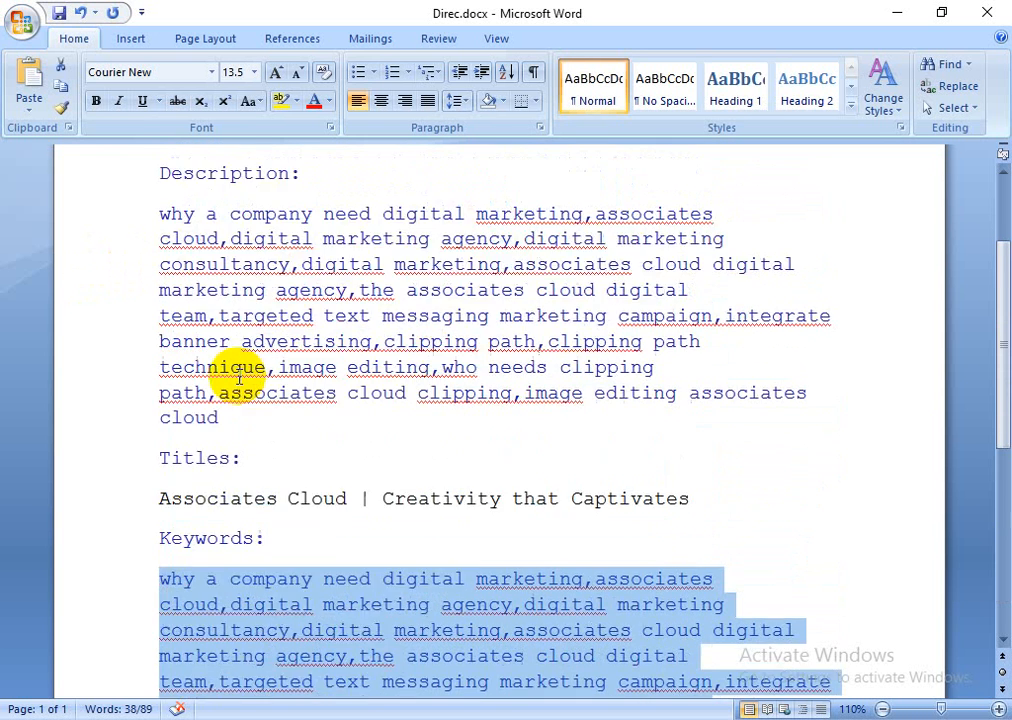
triple_click(240, 371)
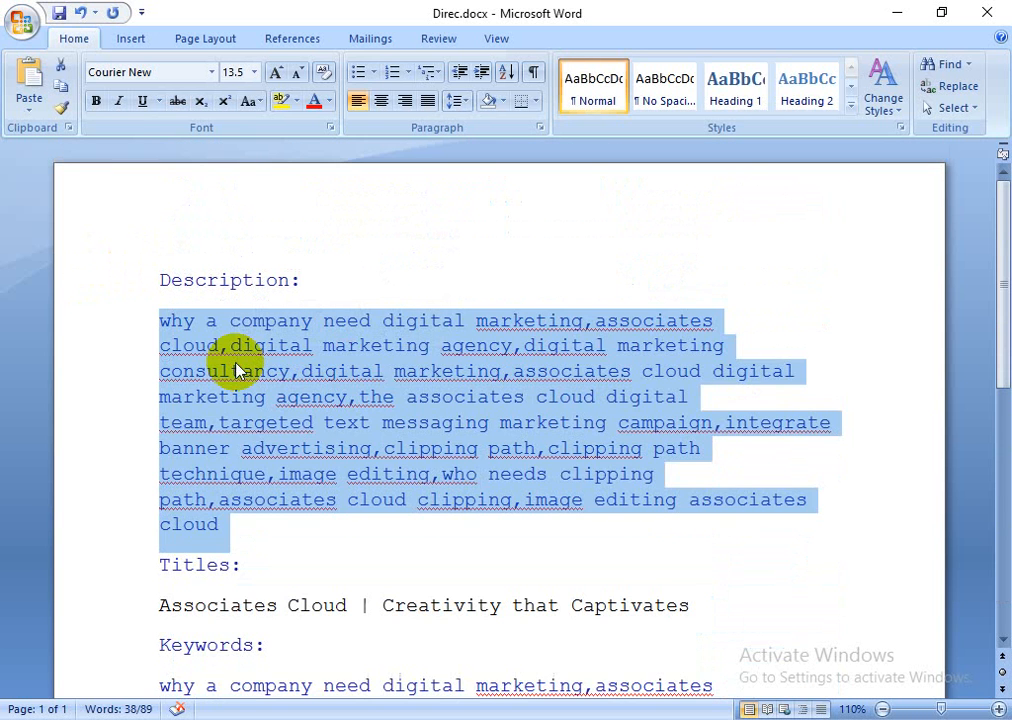
key("alt+Tab")
left_click(487, 349)
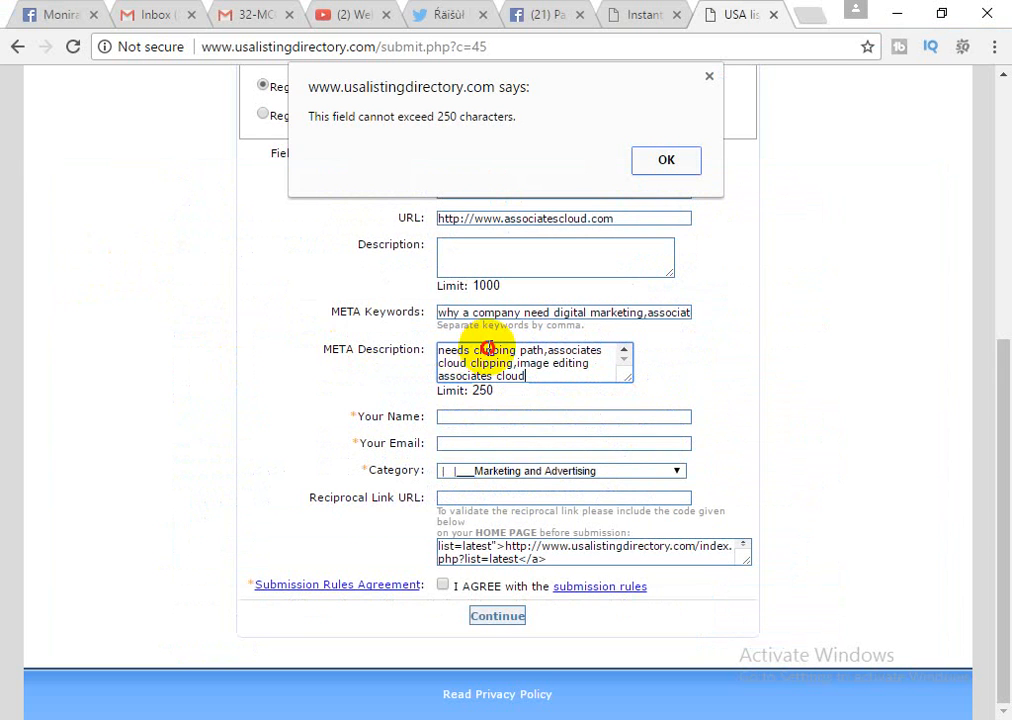
left_click(432, 345)
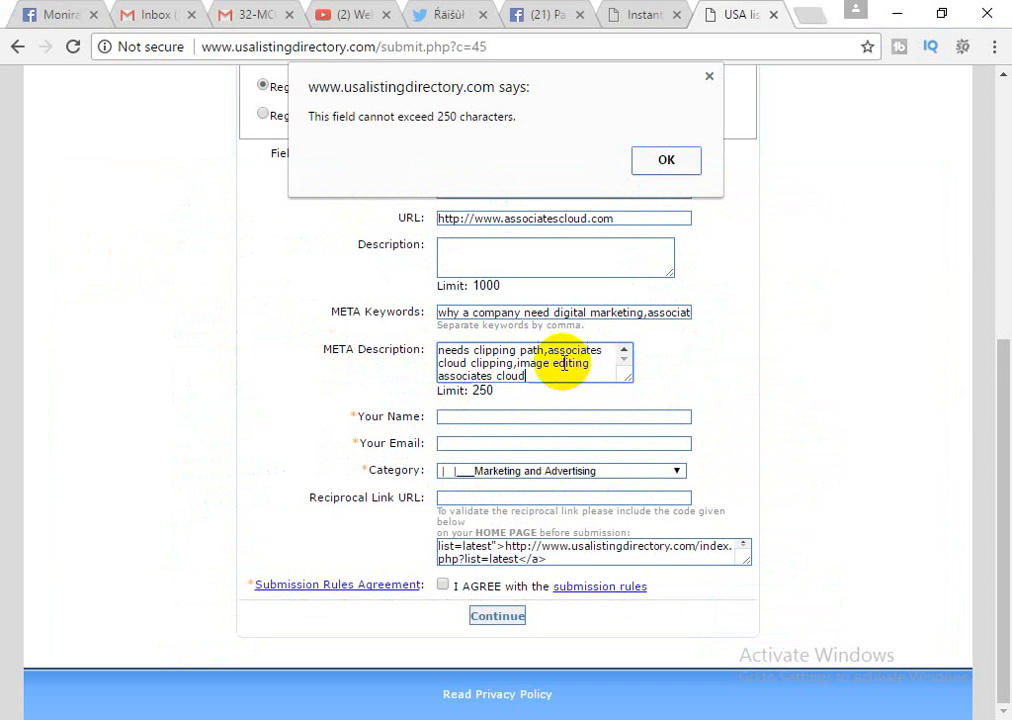
left_click(666, 162)
left_click_drag(553, 388, 551, 361)
key("BackSpace")
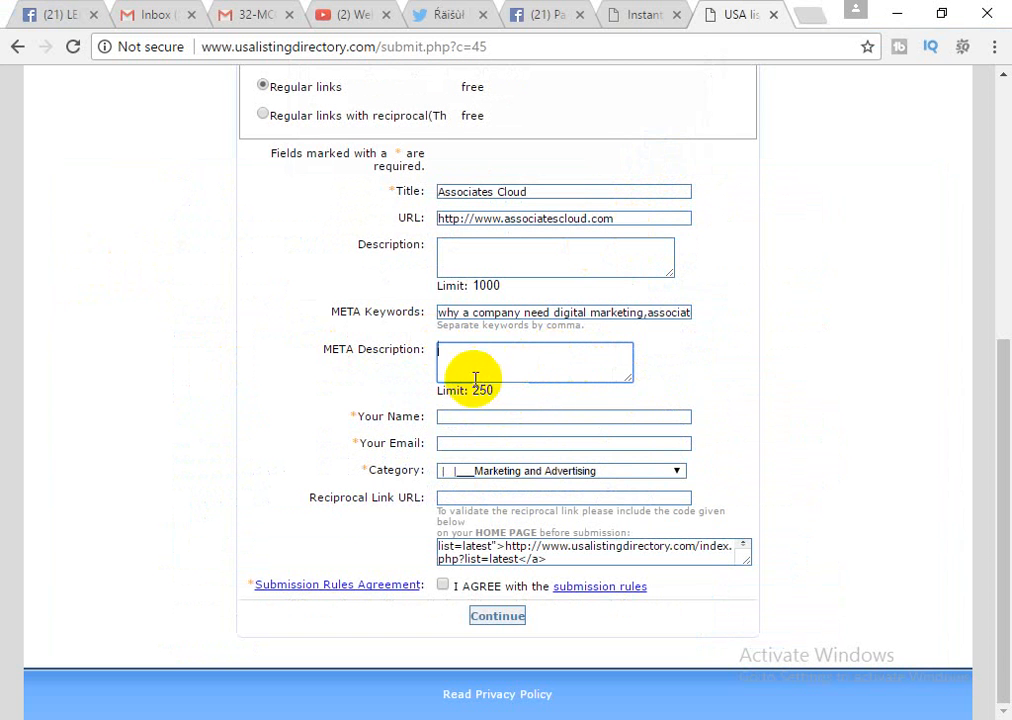
Copy the keyword text up to 'digital team' from the Word notes.
key("alt+Tab")
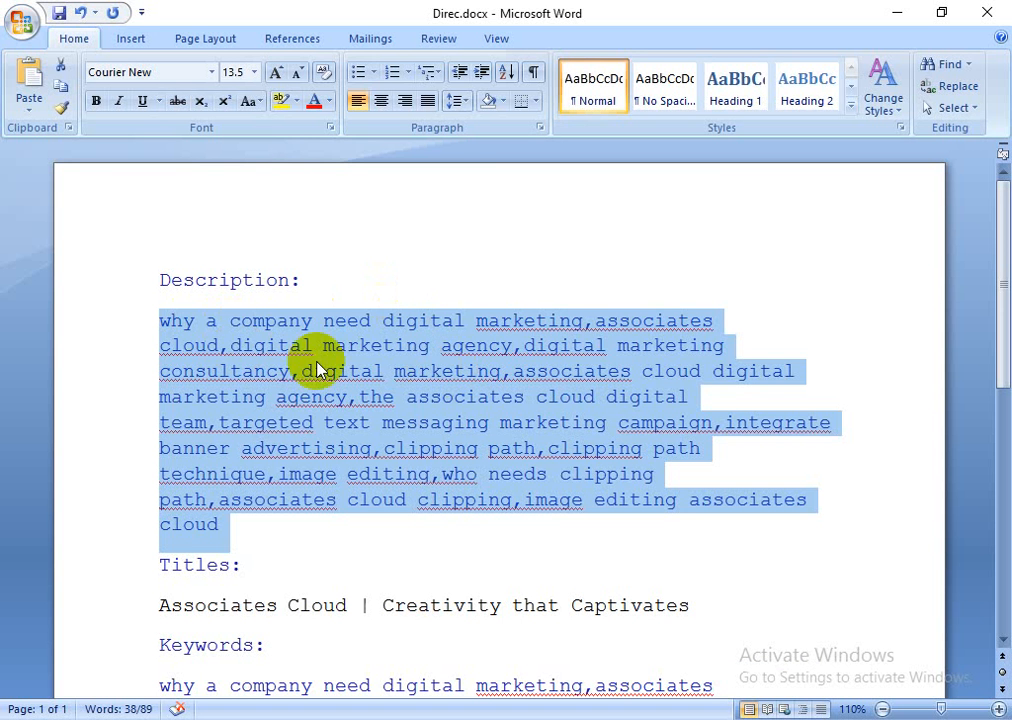
left_click(236, 533)
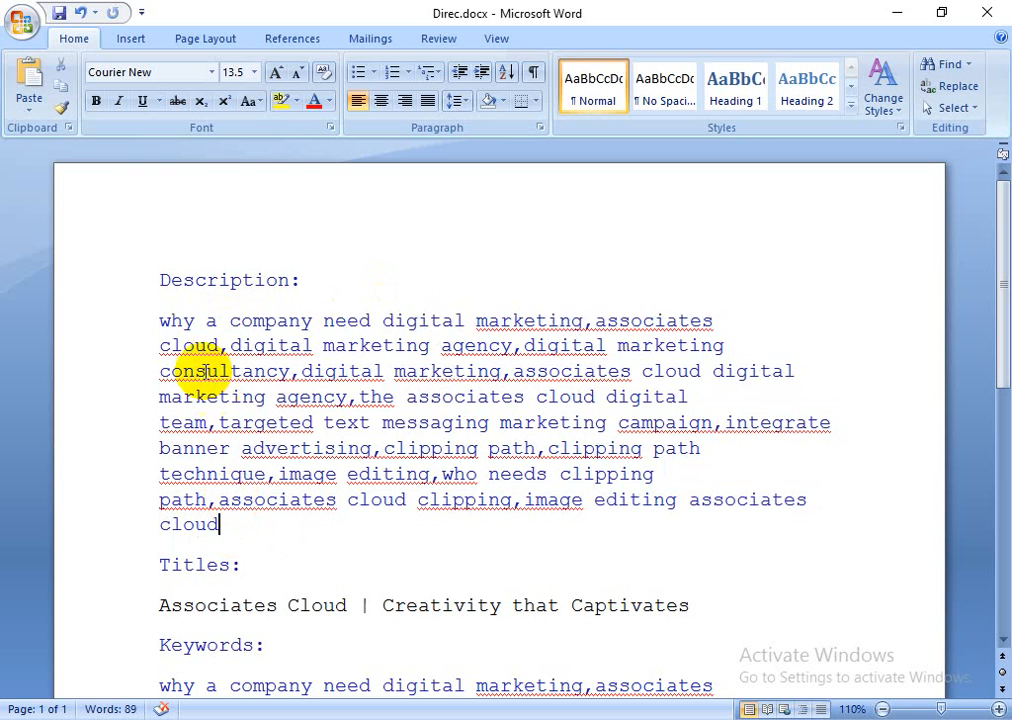
left_click_drag(165, 321, 210, 420)
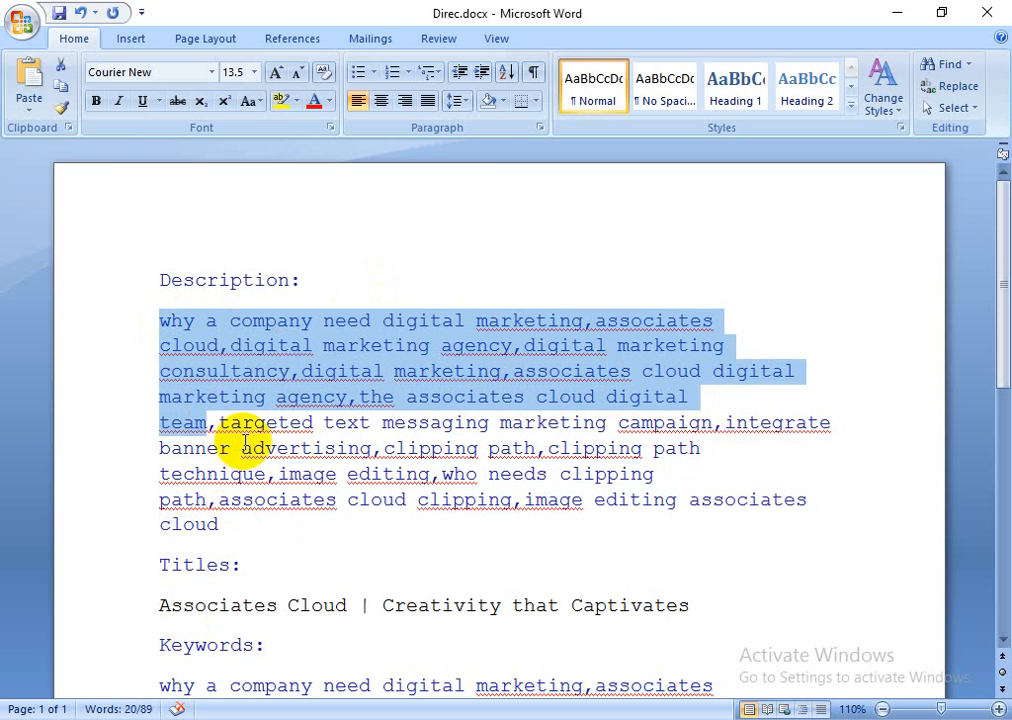
key("alt+Tab")
Paste it into META Description, leaving 48 characters spare, and empty the Description box.
left_click(463, 265)
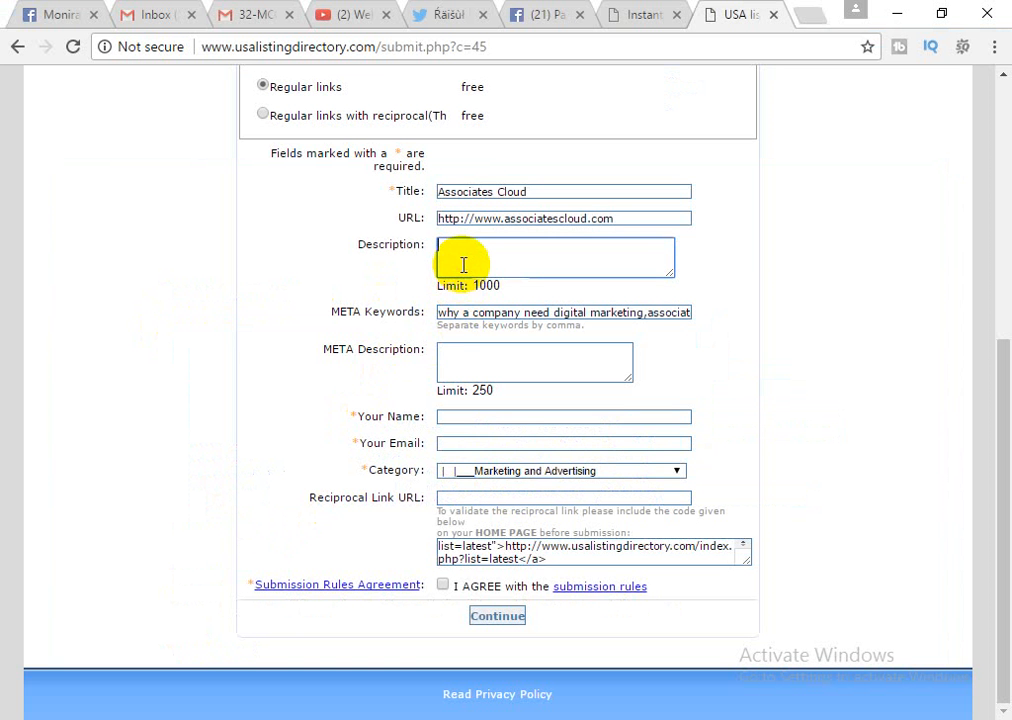
key("ctrl+v")
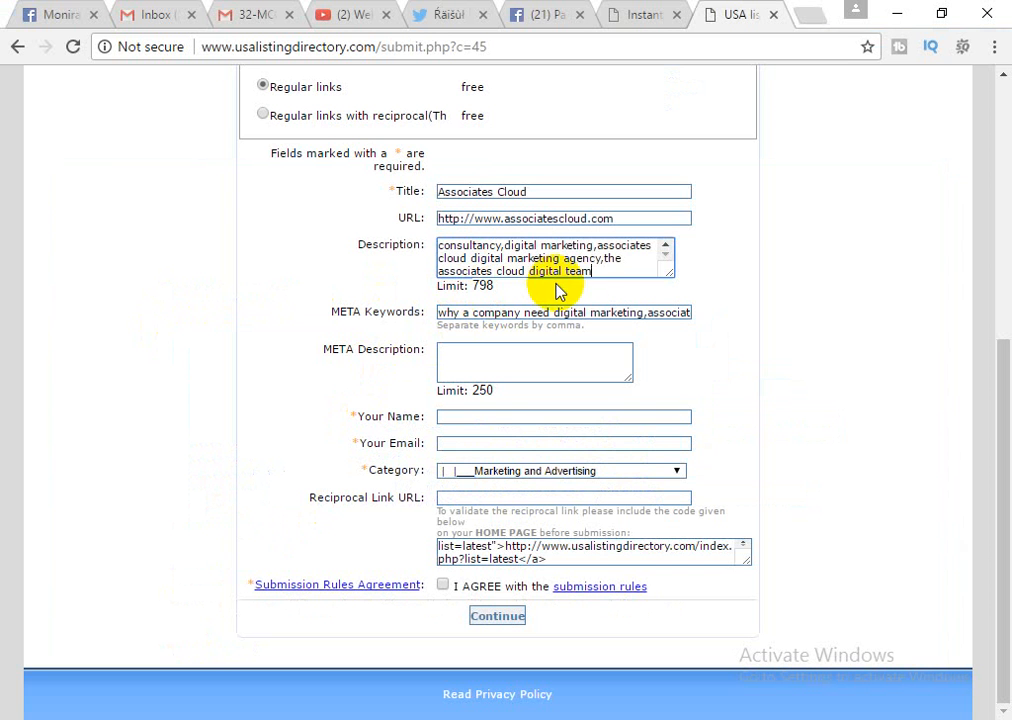
left_click(509, 362)
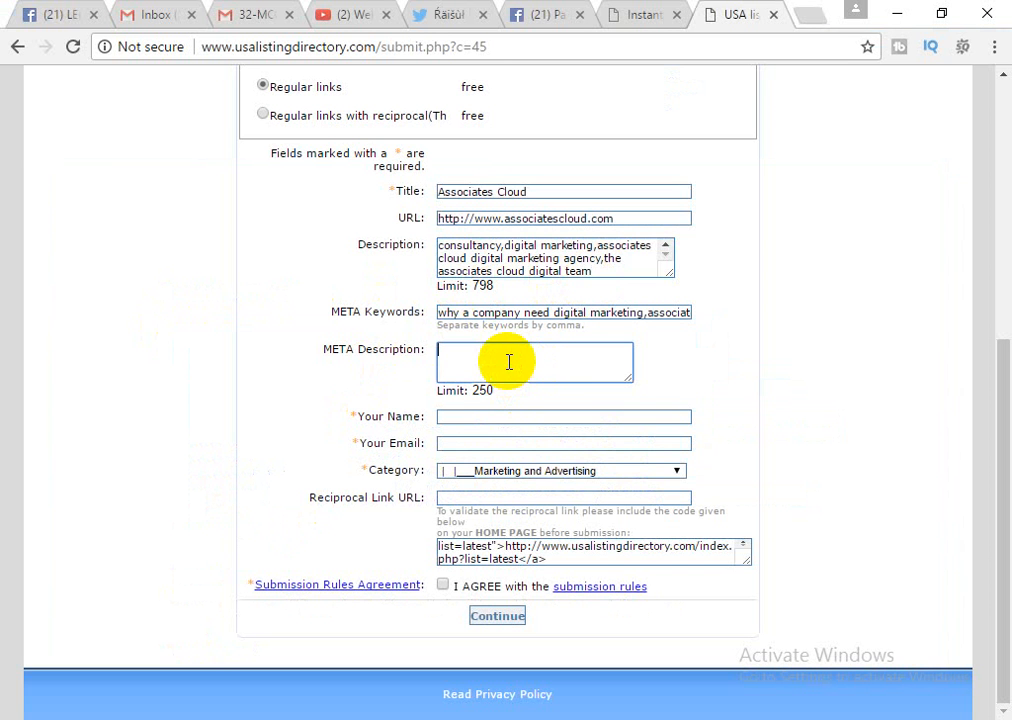
key("ctrl+v")
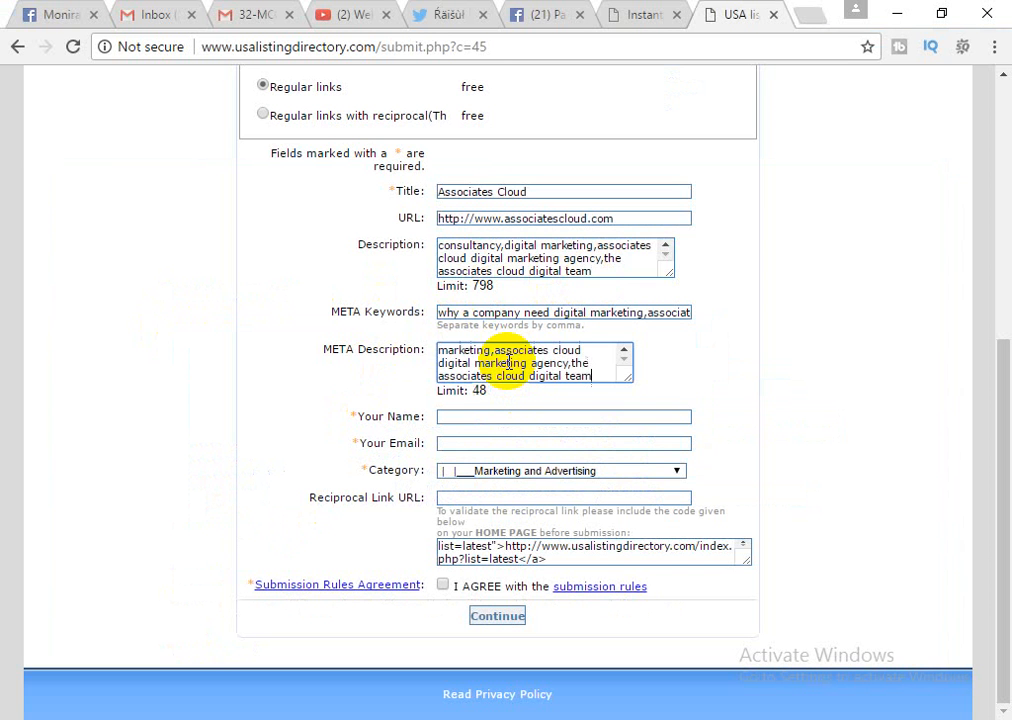
left_click(570, 260)
key("ctrl+a")
key("BackSpace")
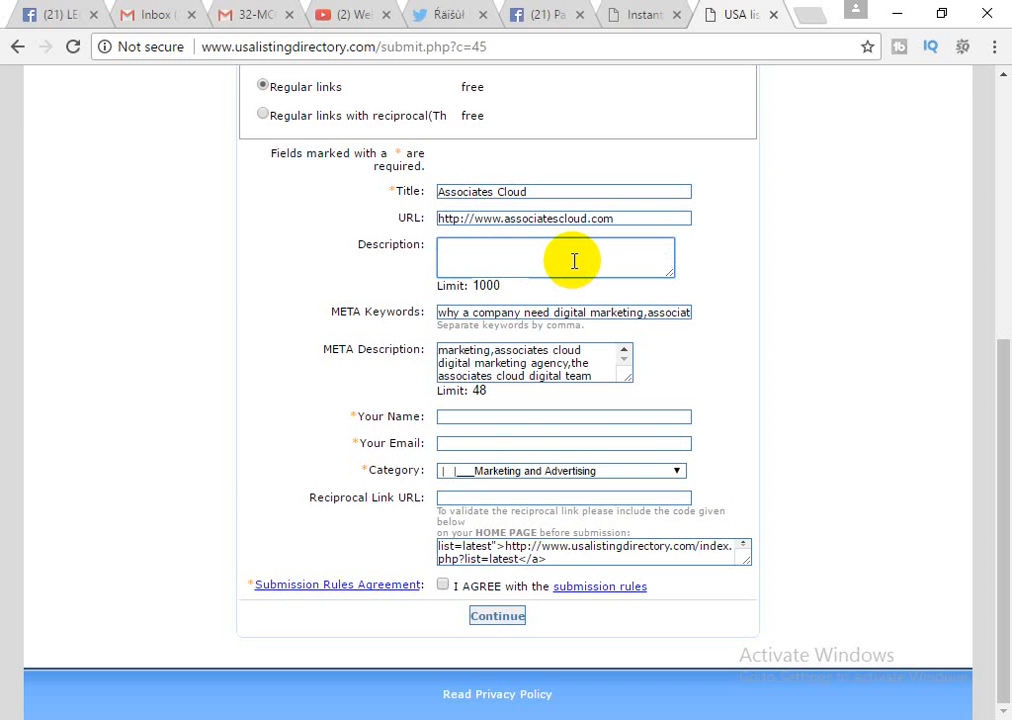
Paste the full keyword paragraph, through 'cloud', into the Description box.
key("alt+Tab")
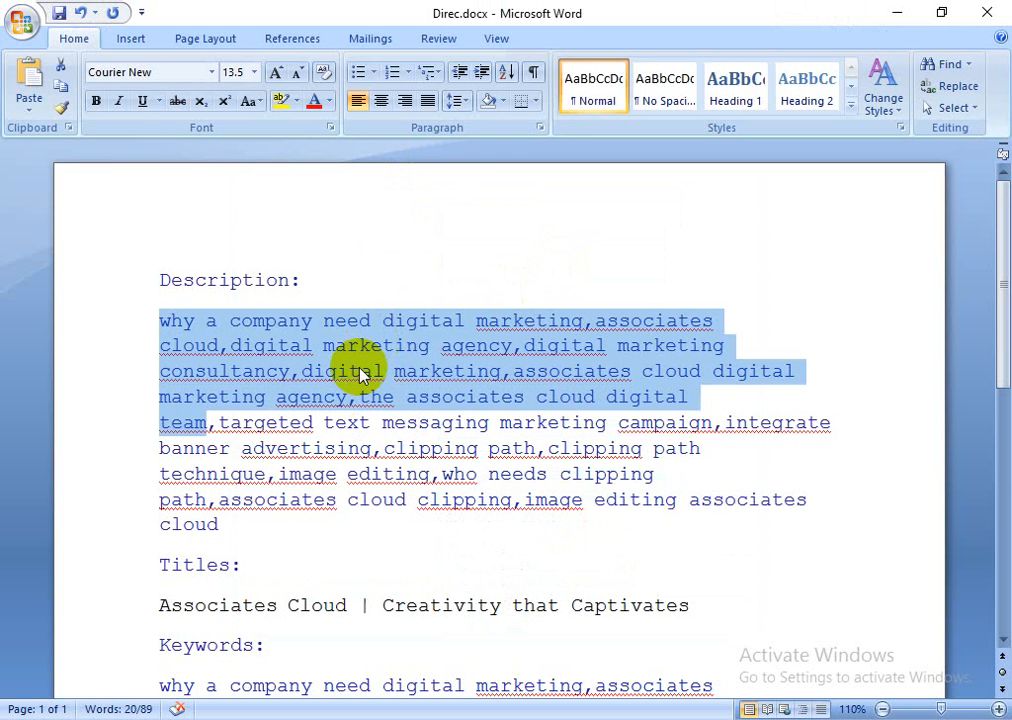
left_click(230, 535, "shift")
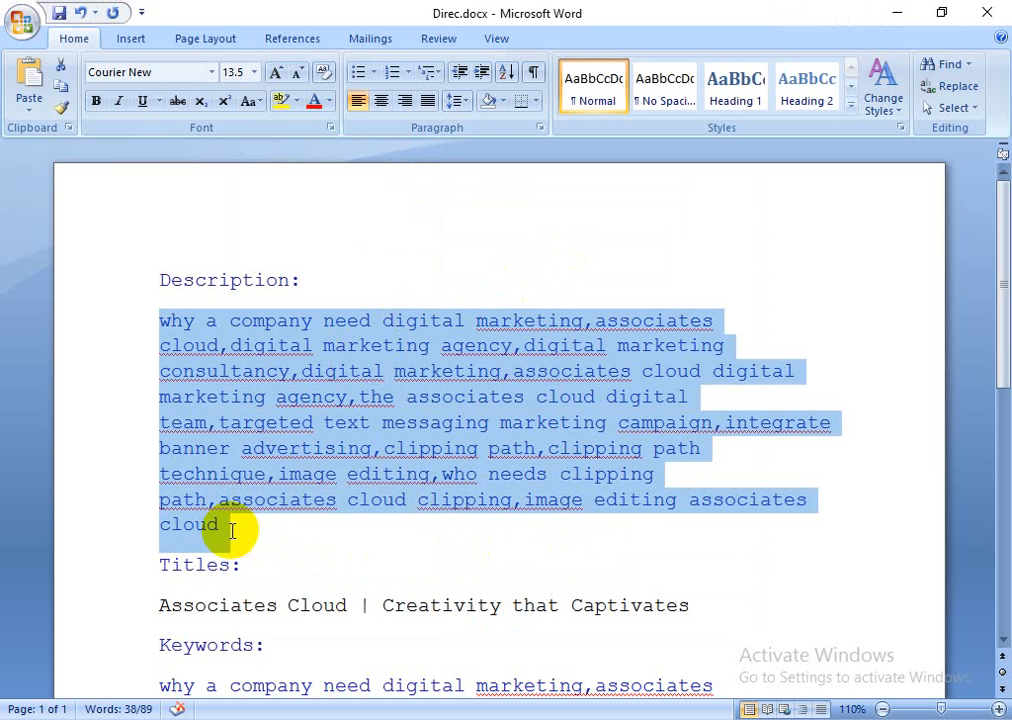
key("alt+Tab")
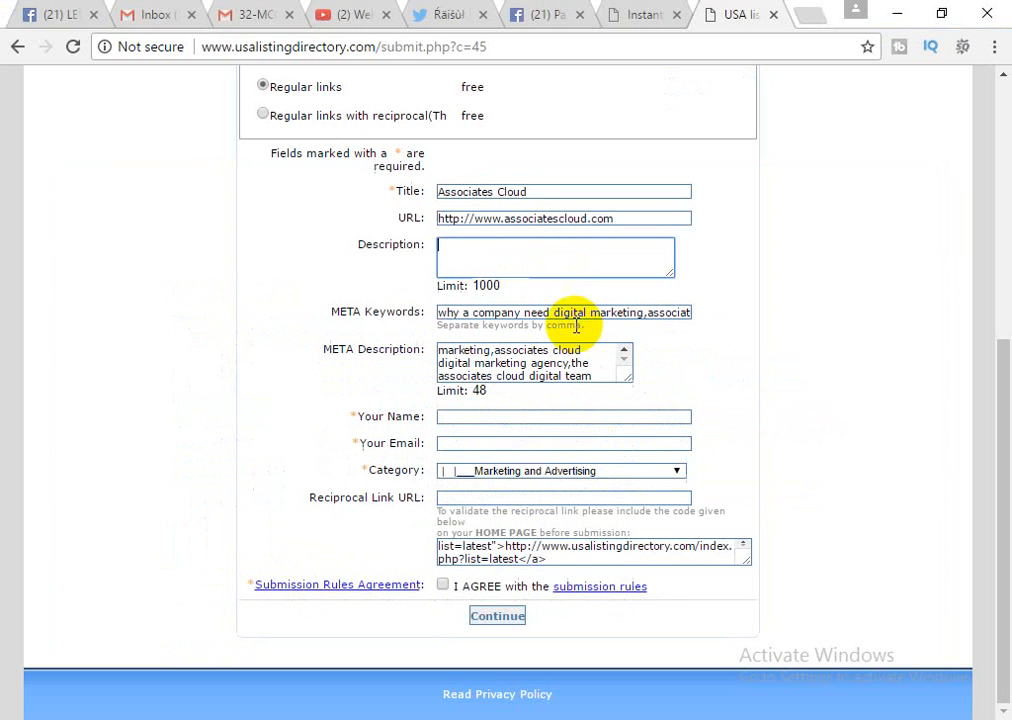
left_click(528, 262)
key("ctrl+v")
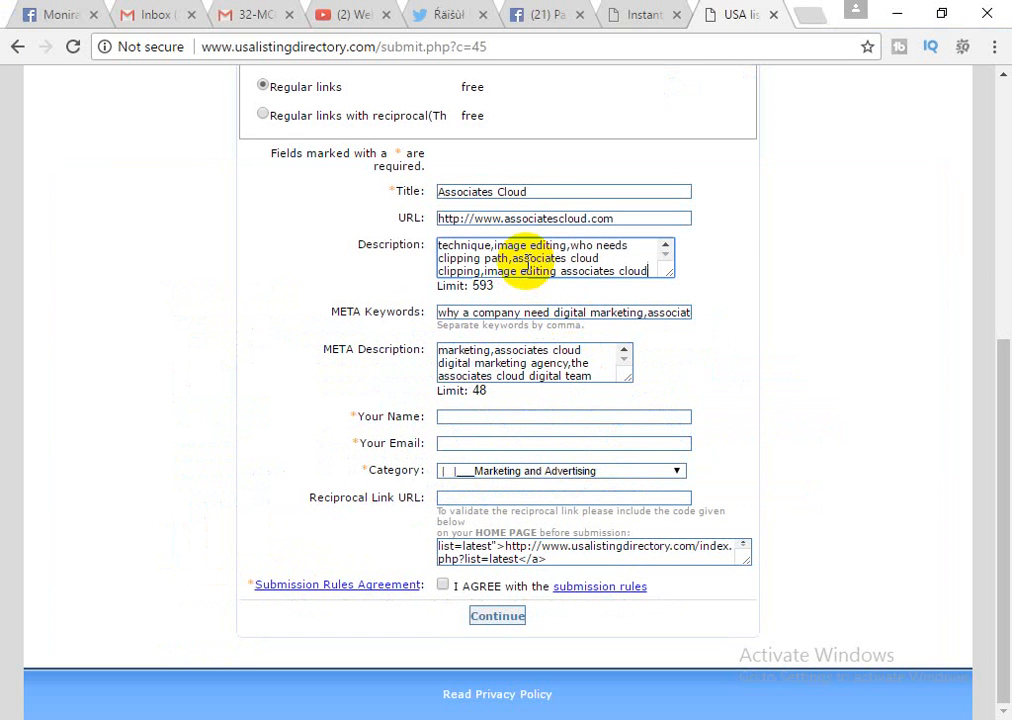
scroll(525, 262, "up", 10)
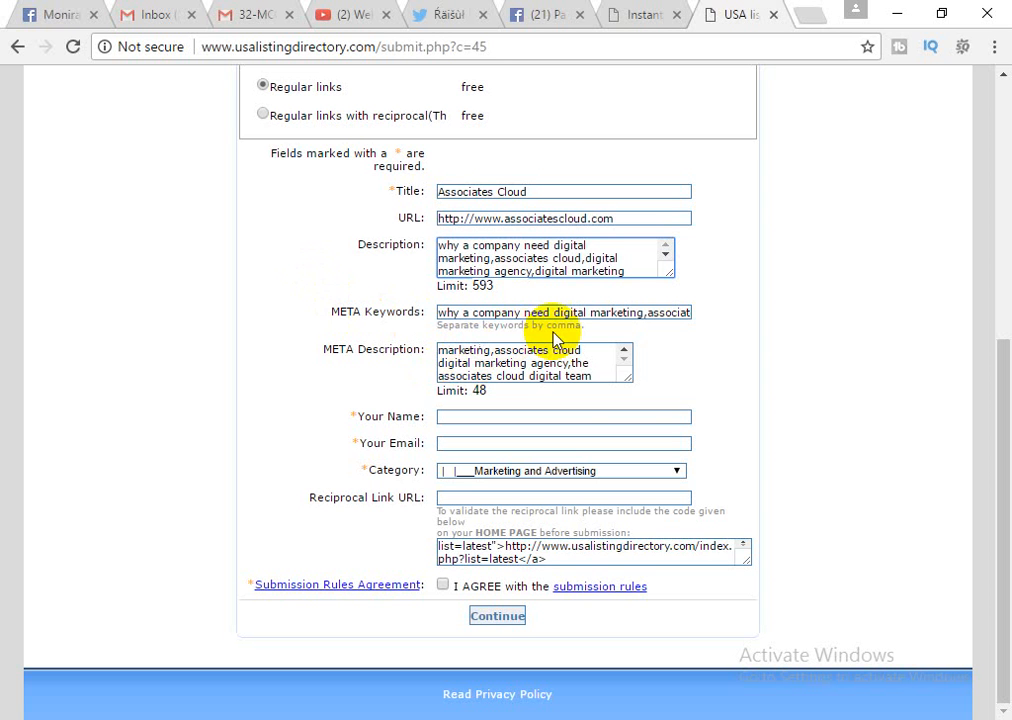
Fill in the contact's e-mail address and name in the contact fields.
left_click(486, 414)
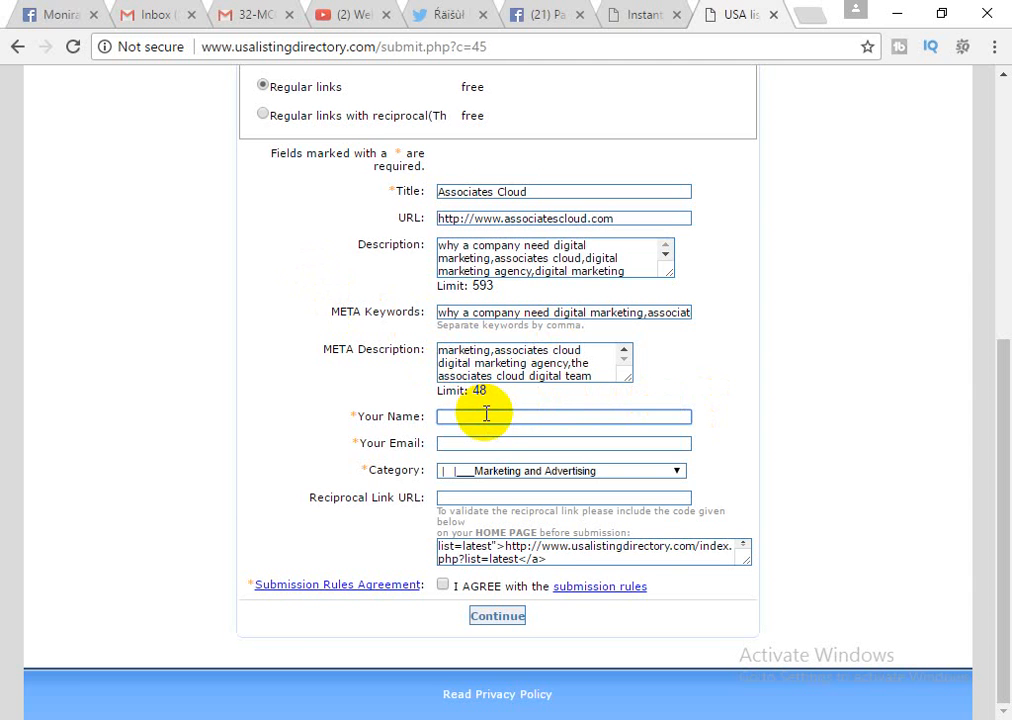
left_click(476, 444)
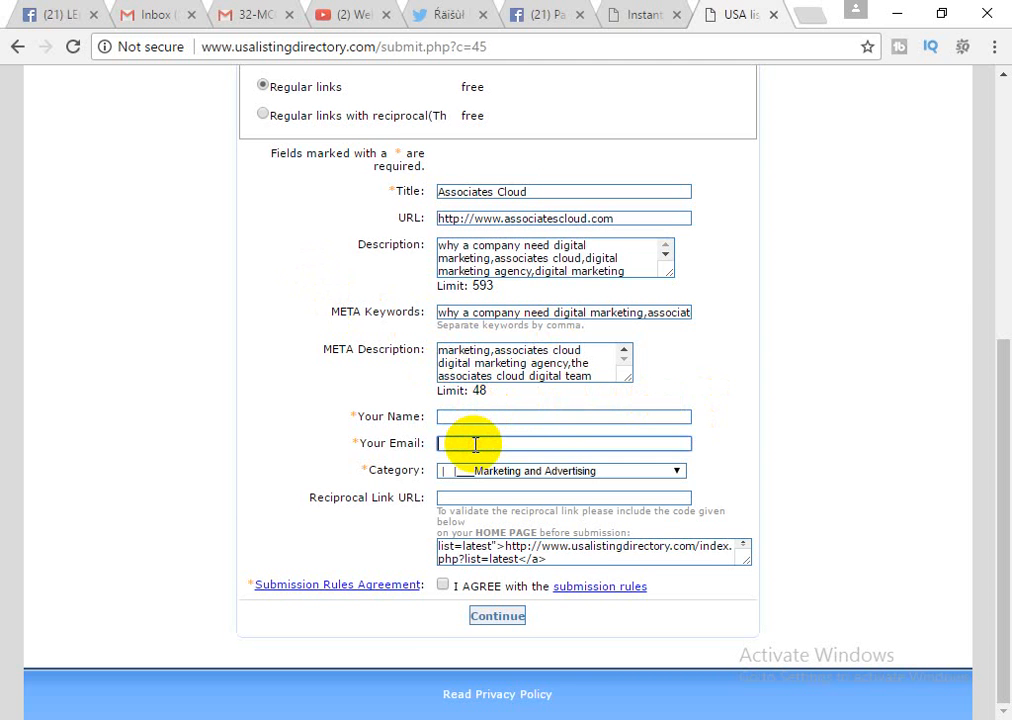
double_click(562, 219)
left_click_drag(562, 219, 639, 219)
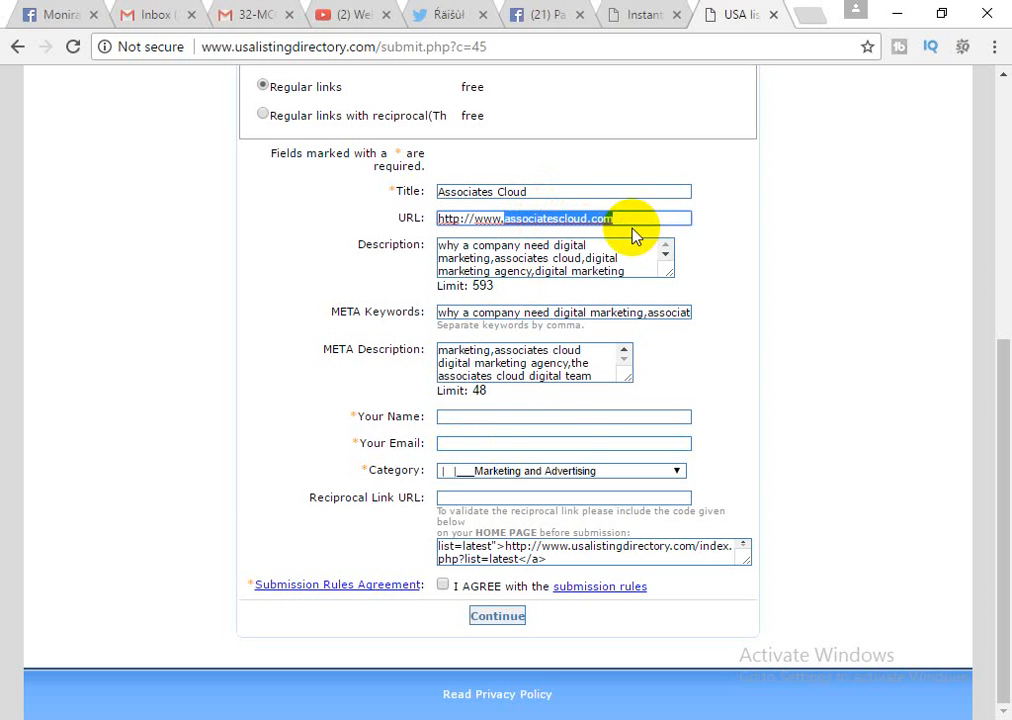
left_click(512, 451)
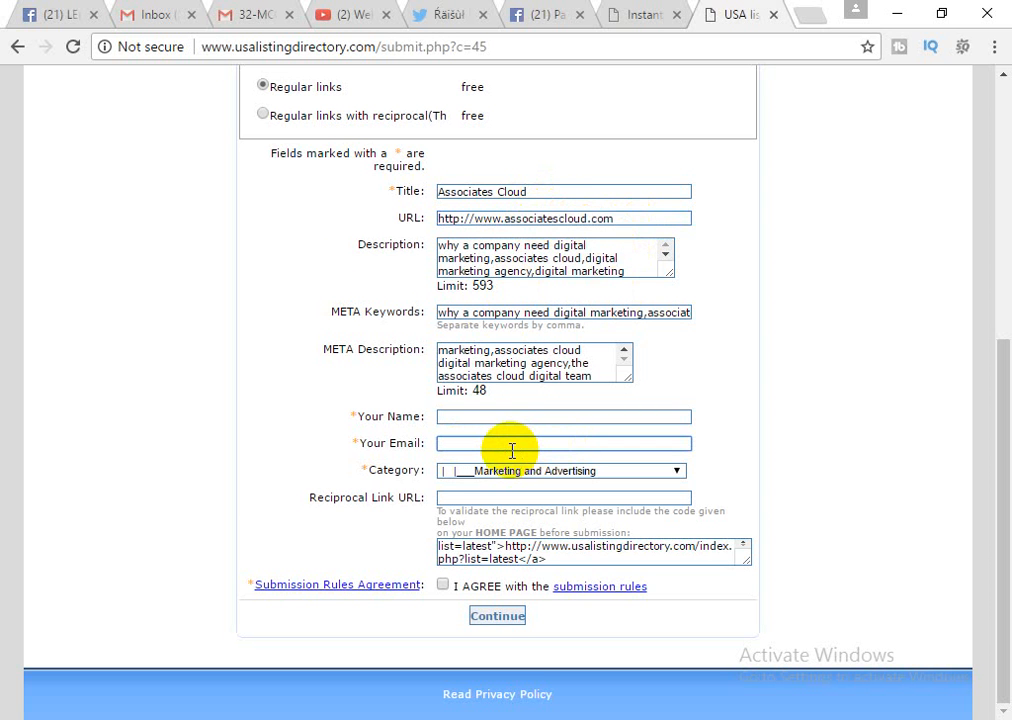
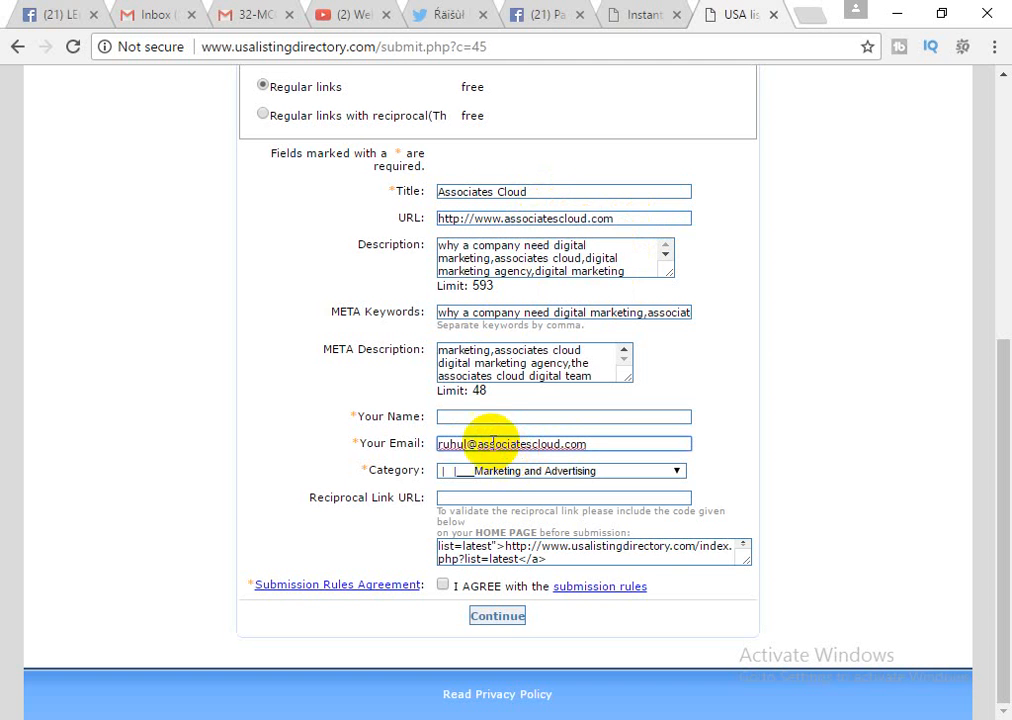
left_click(481, 420)
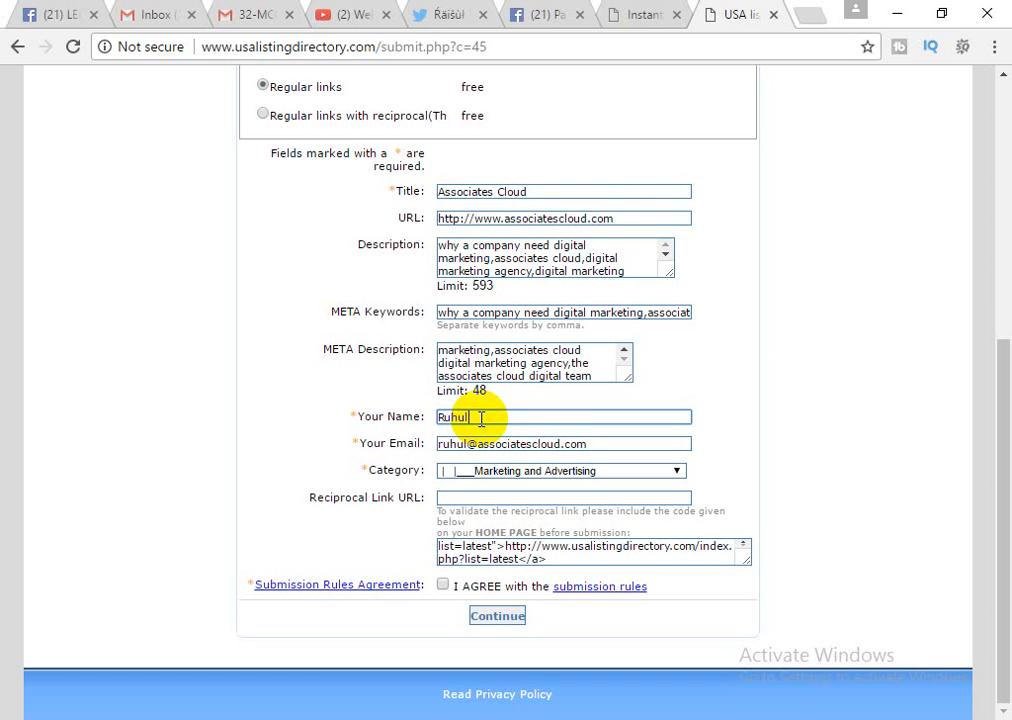
key("ctrl+a")
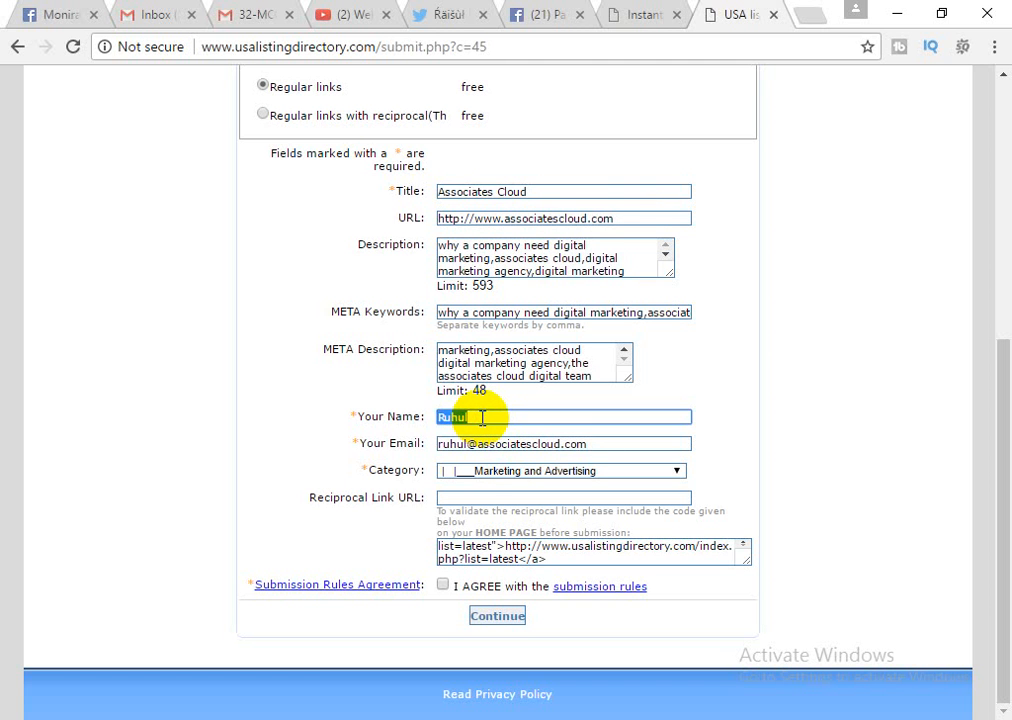
type("Sagor")
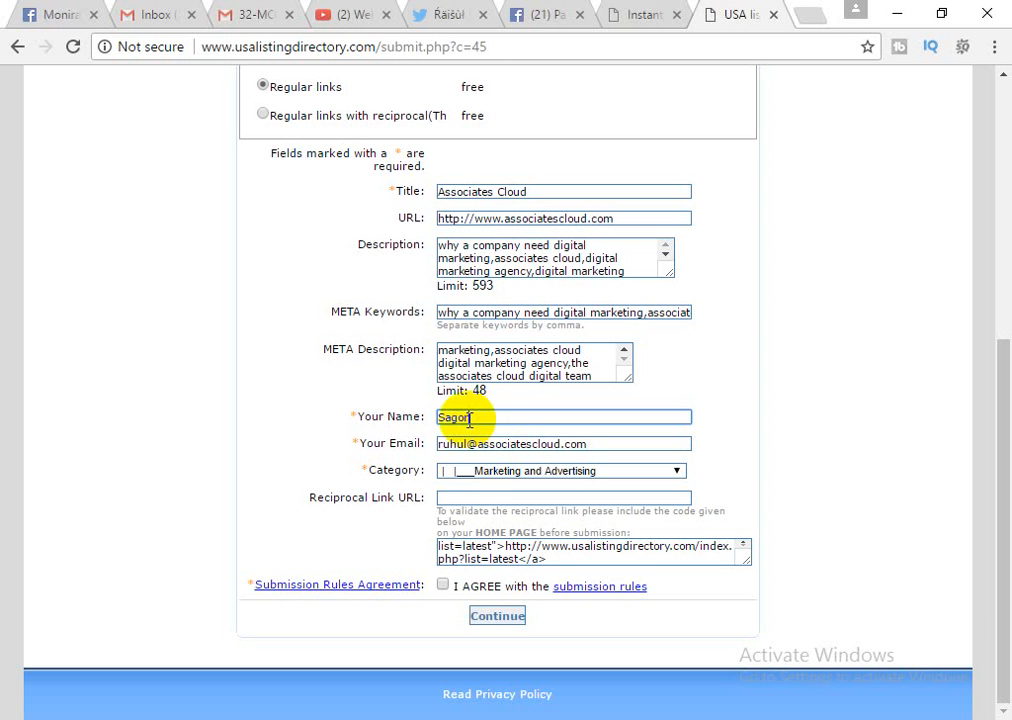
left_click(475, 499)
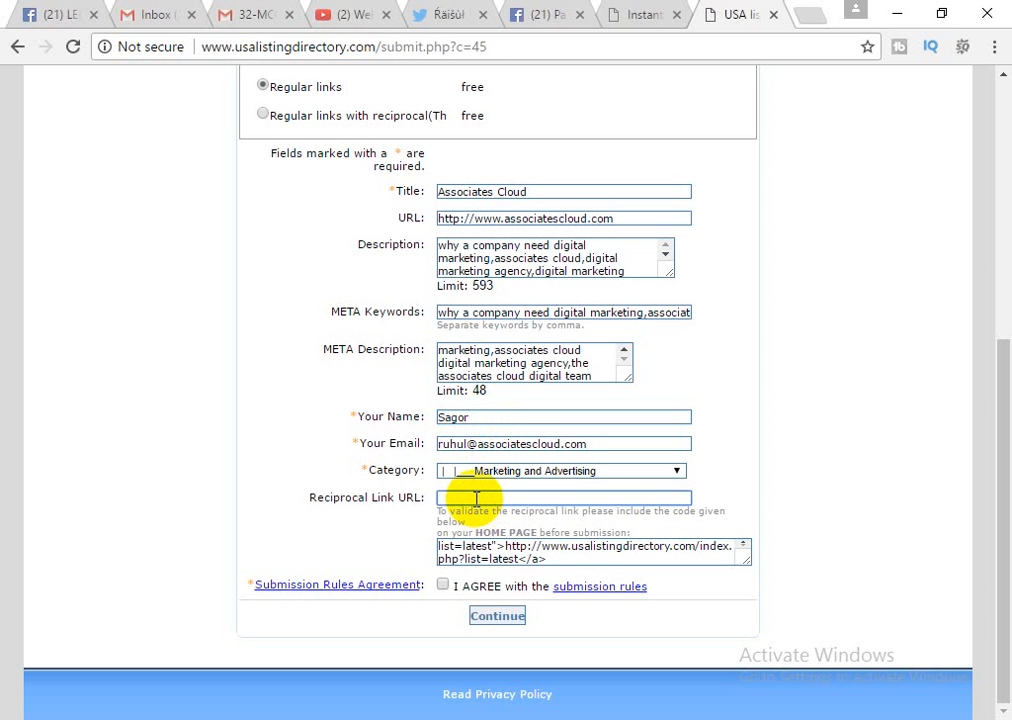
Tick the I AGREE checkbox to accept the submission rules.
left_click(443, 586)
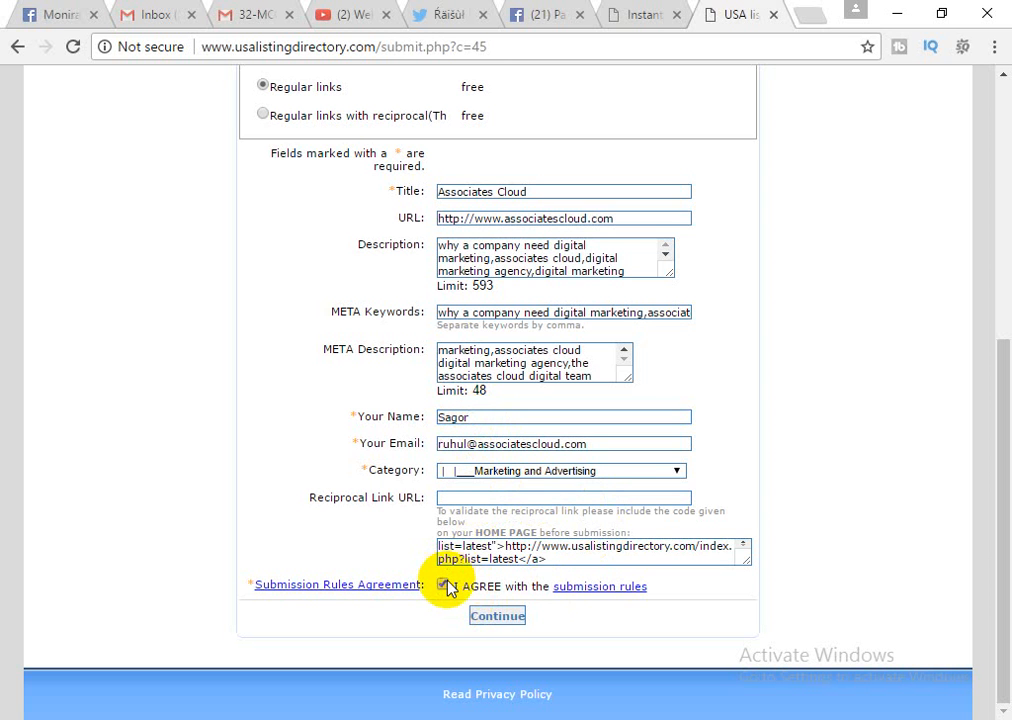
scroll(540, 475, "up", 2)
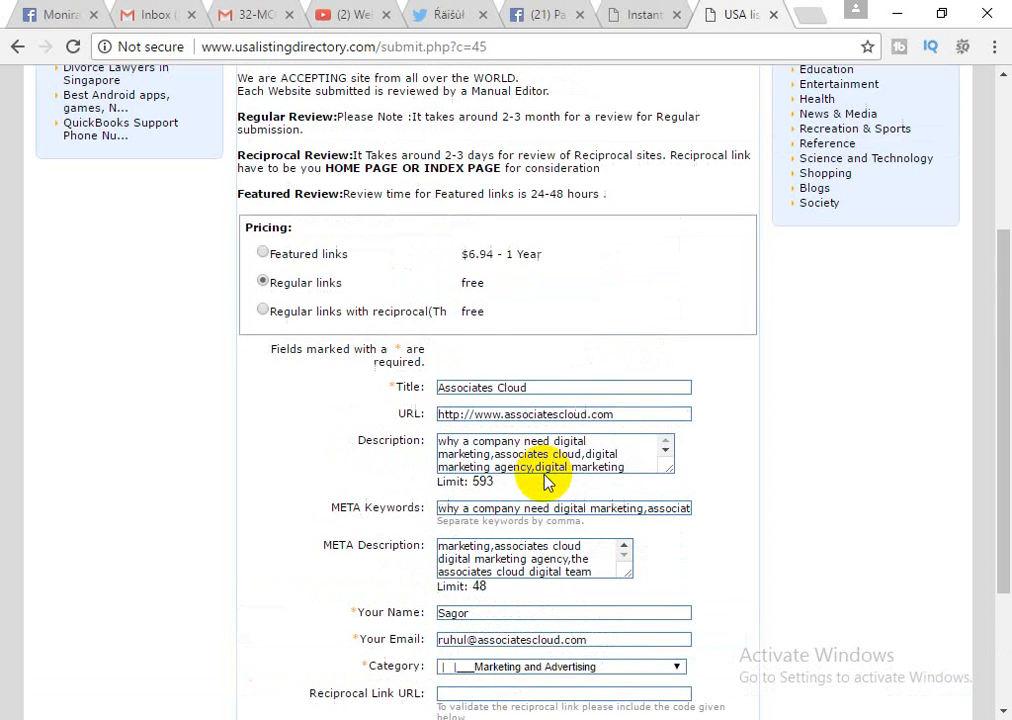
scroll(548, 455, "down", 3)
scroll(847, 472, "down", 2)
scroll(847, 472, "up", 2)
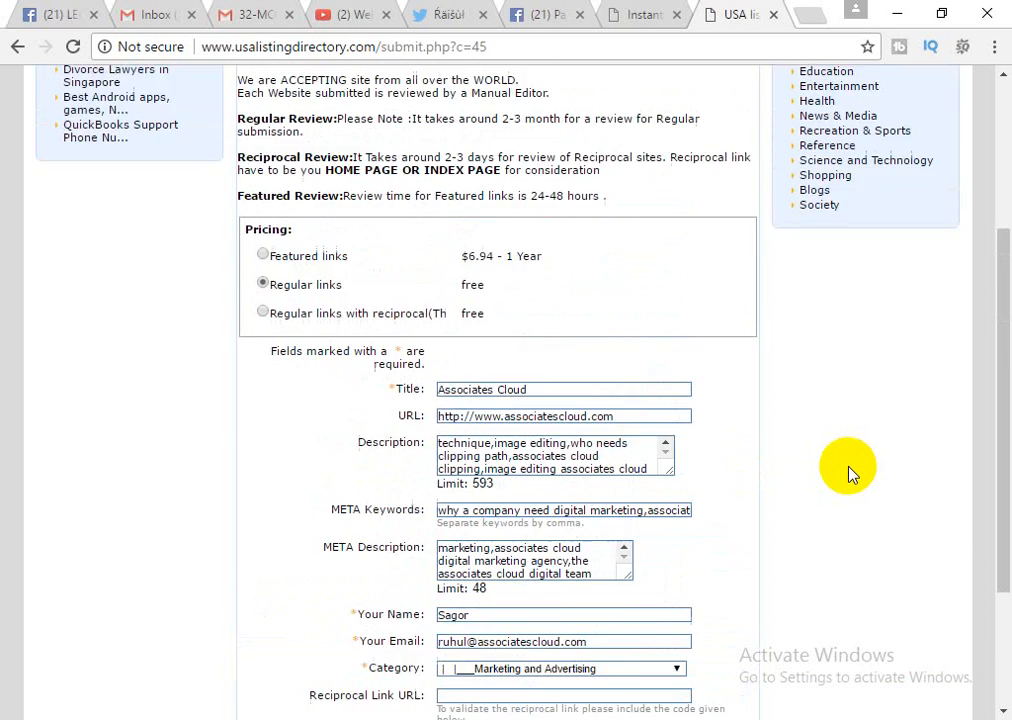
scroll(847, 472, "up", 1)
scroll(847, 472, "down", 3)
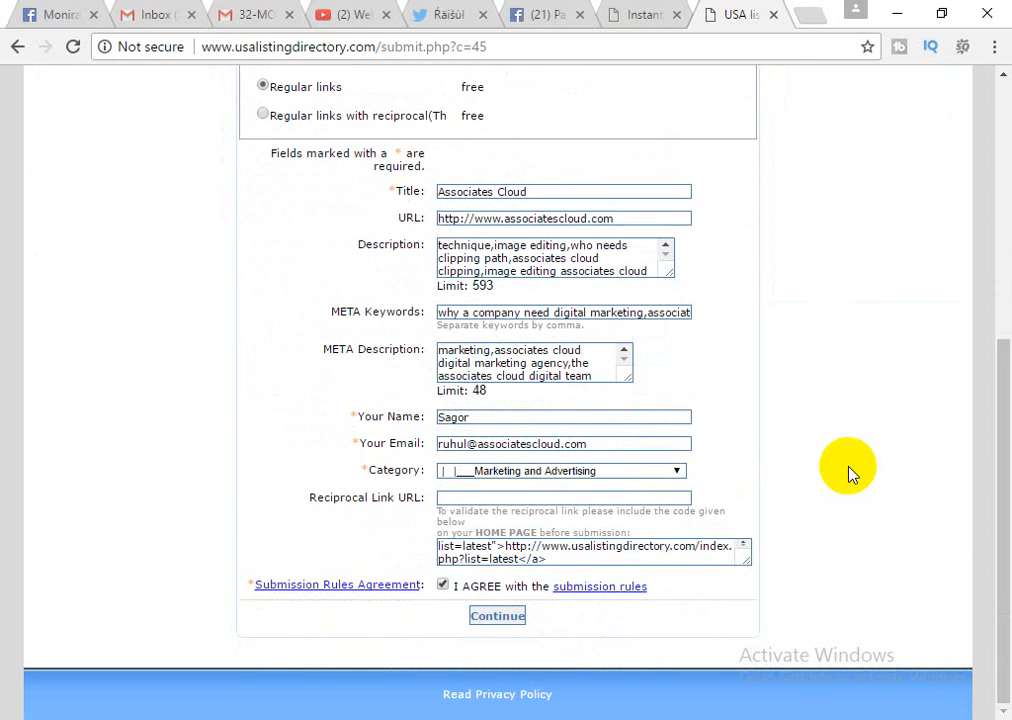
scroll(847, 472, "up", 1)
scroll(847, 472, "down", 1)
Submit the link form and check the 250-character META Keywords length warning.
left_click(506, 619)
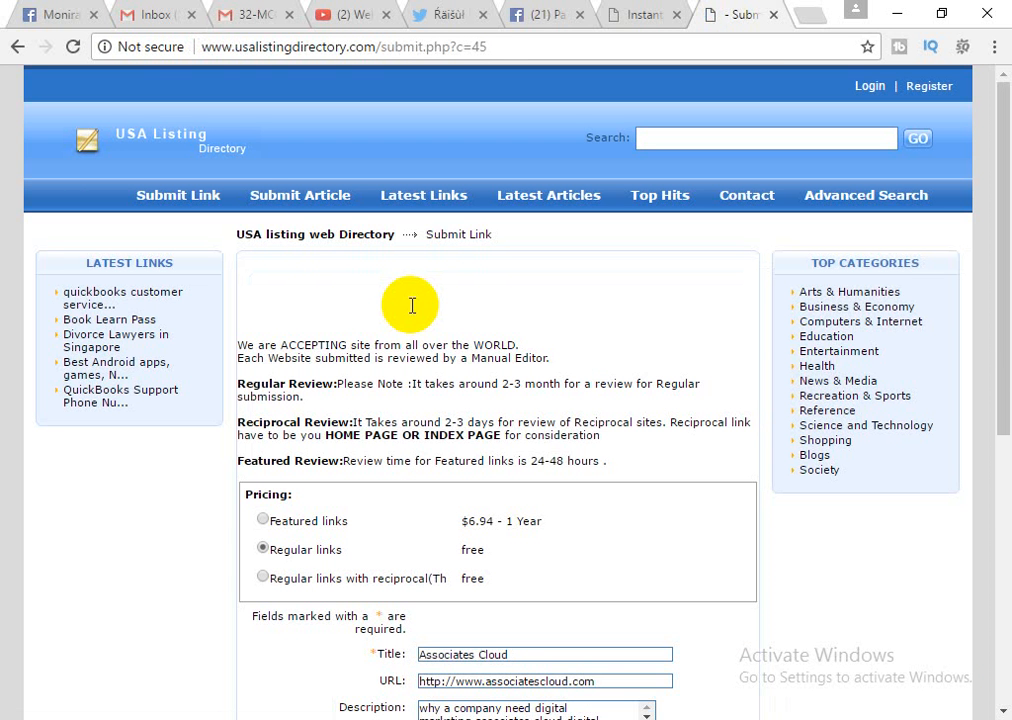
scroll(405, 330, "down", 4)
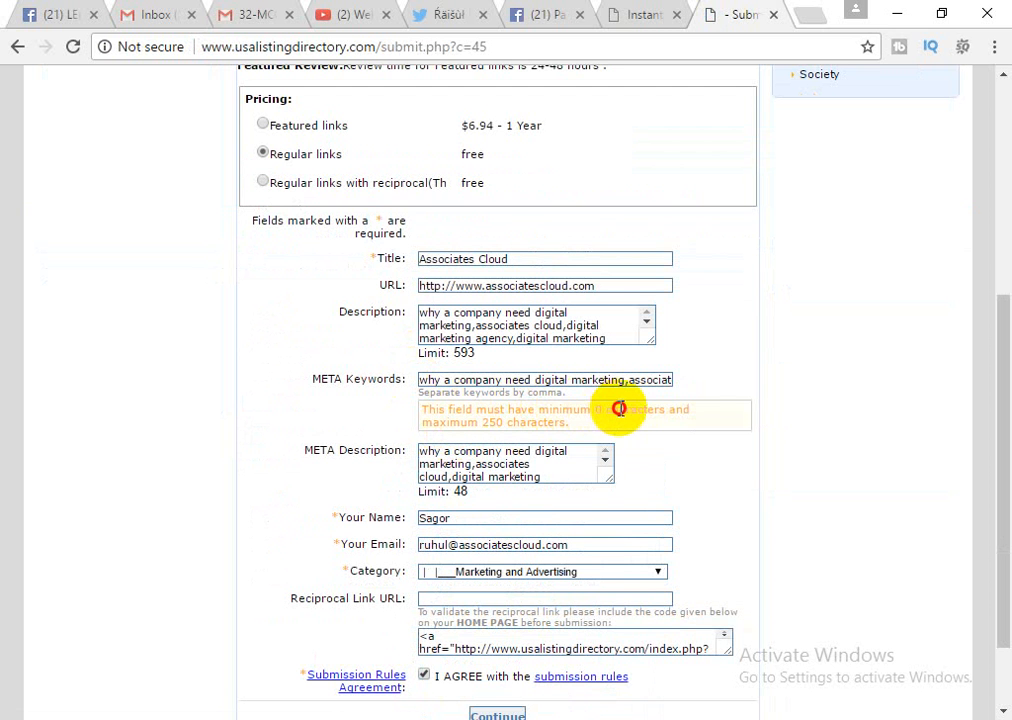
left_click_drag(617, 409, 888, 394)
Delete the opening phrase and trailing 'image editing associates cloud' words from META Keywords.
left_click(470, 381)
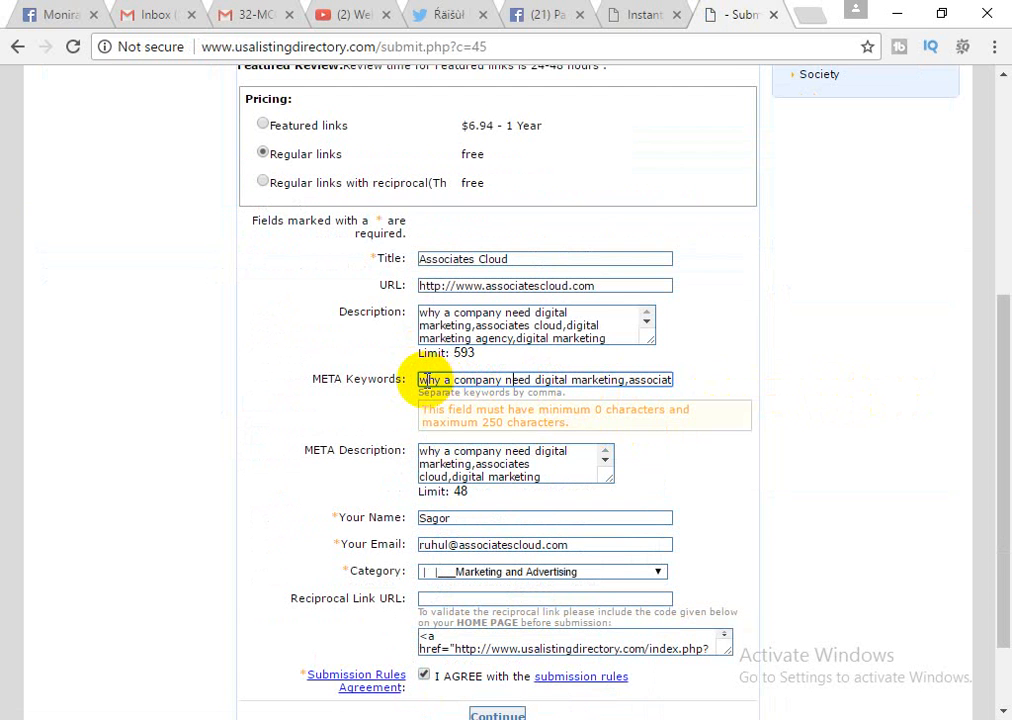
left_click_drag(428, 381, 629, 382)
key("BackSpace")
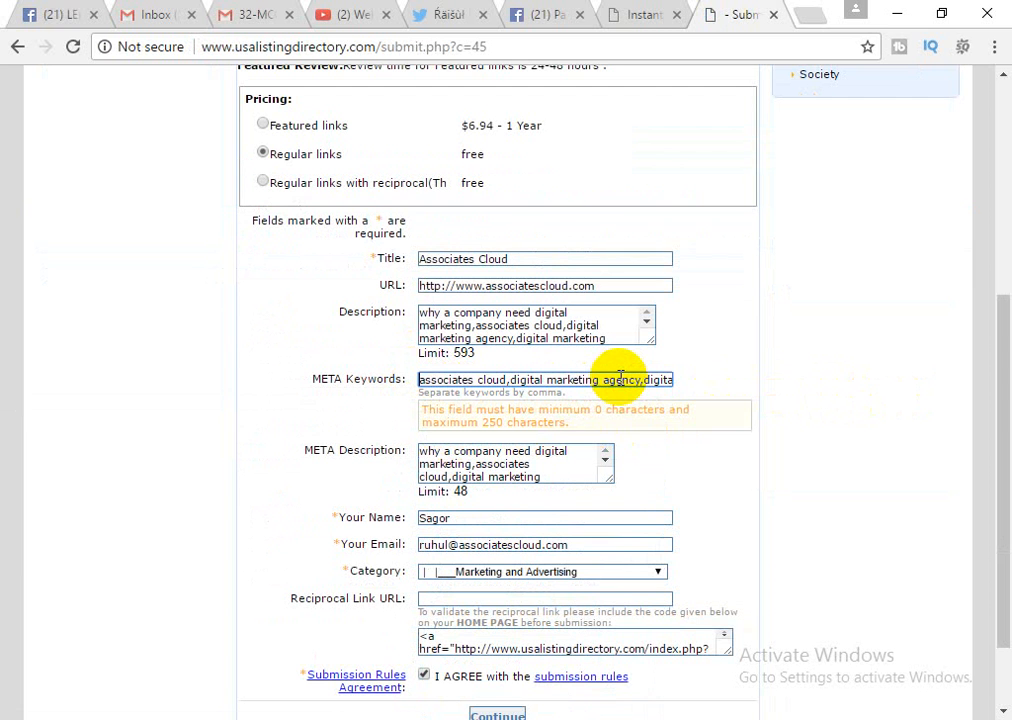
key("End")
key("ctrl+shift+Left")
key("ctrl+shift+Left")
key("ctrl+shift+Left")
key("ctrl+shift+Left")
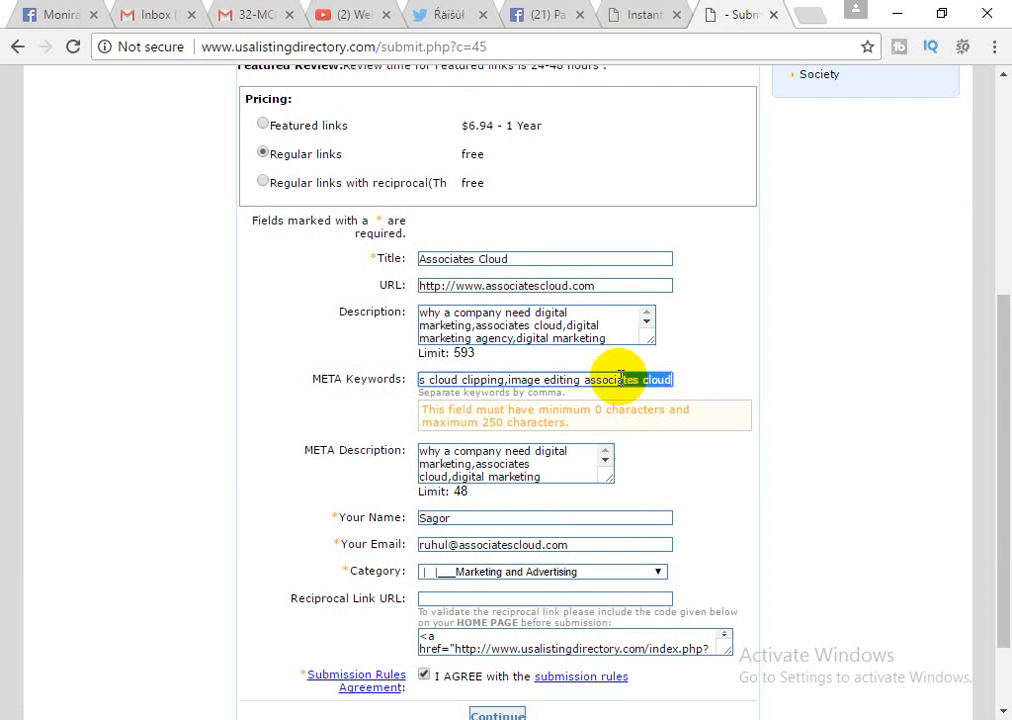
key("BackSpace")
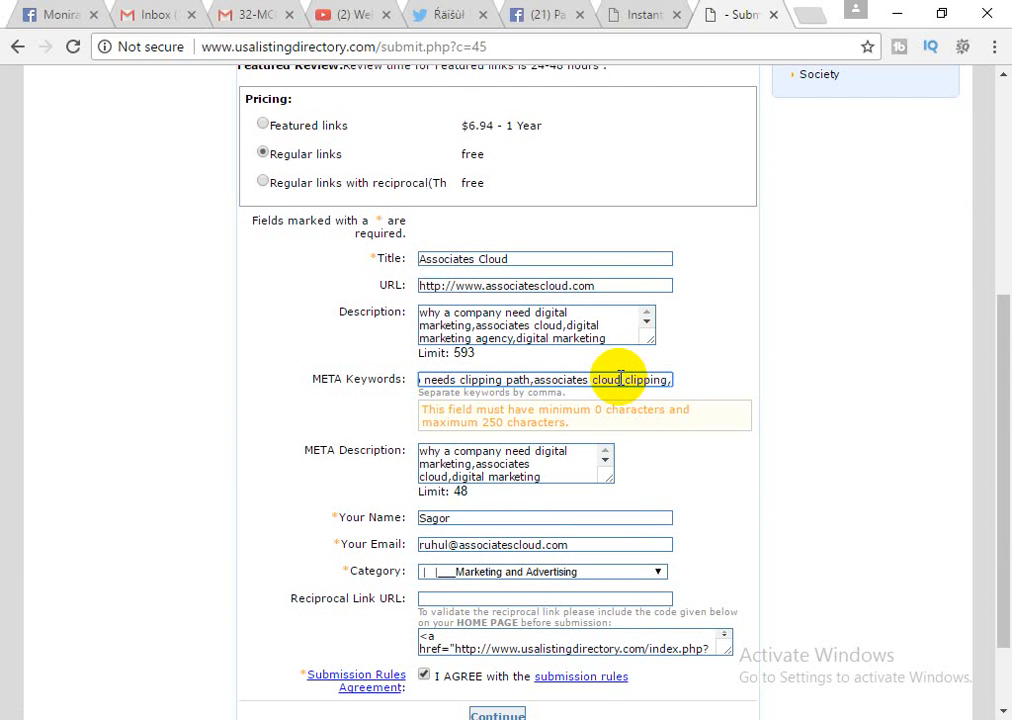
Resubmit the link form with the shortened META Keywords.
left_click(737, 457)
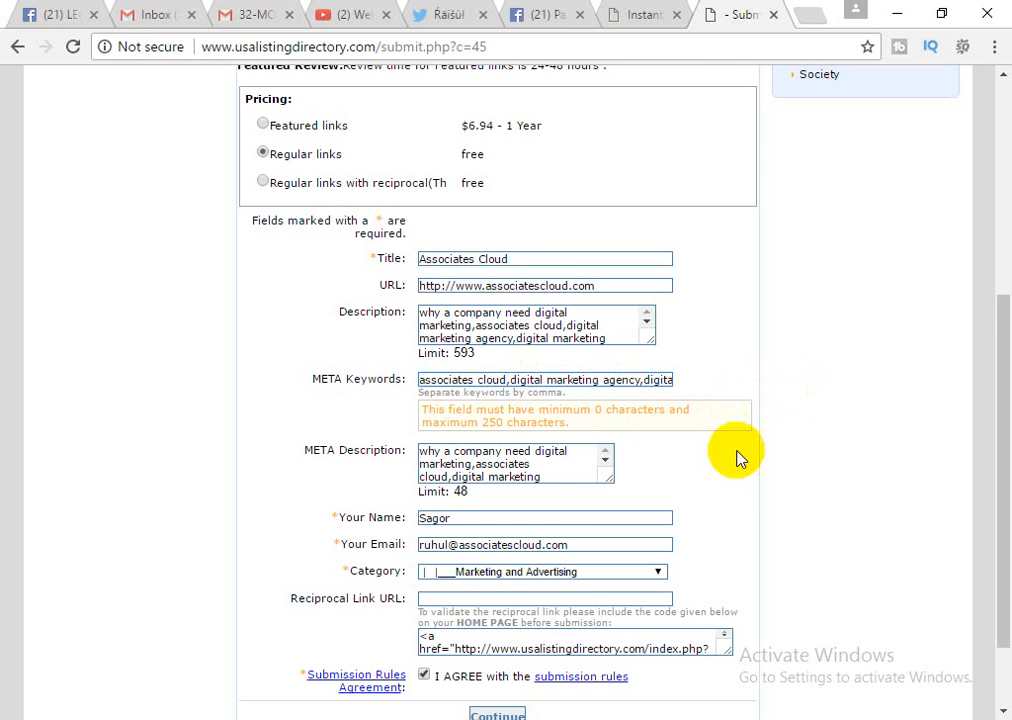
scroll(690, 490, "down", 2)
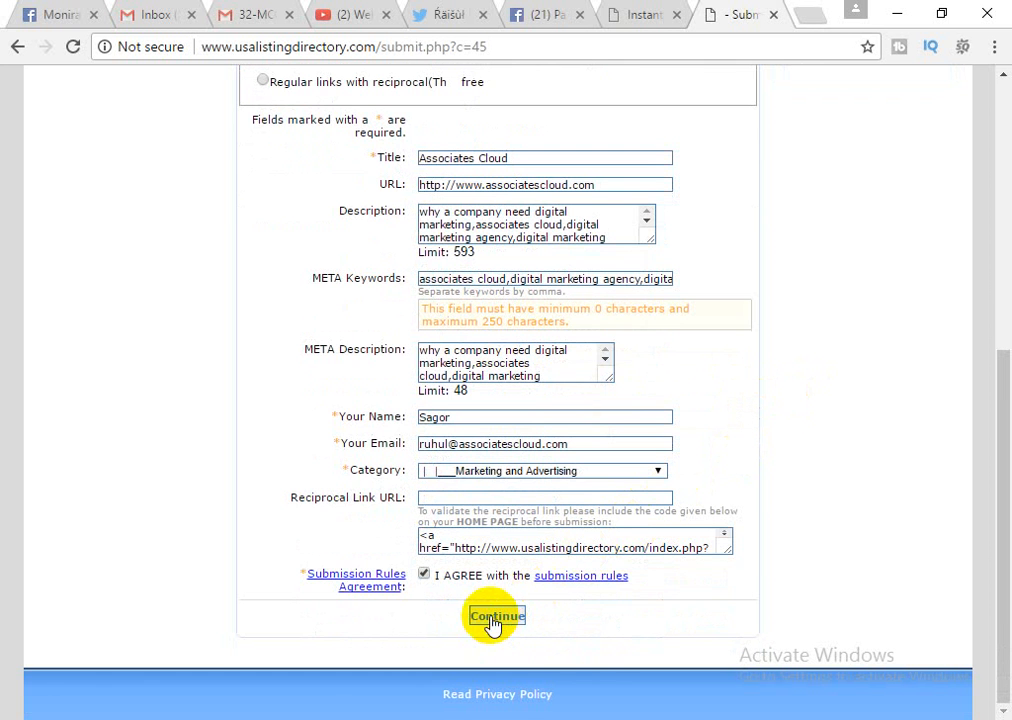
left_click(495, 616)
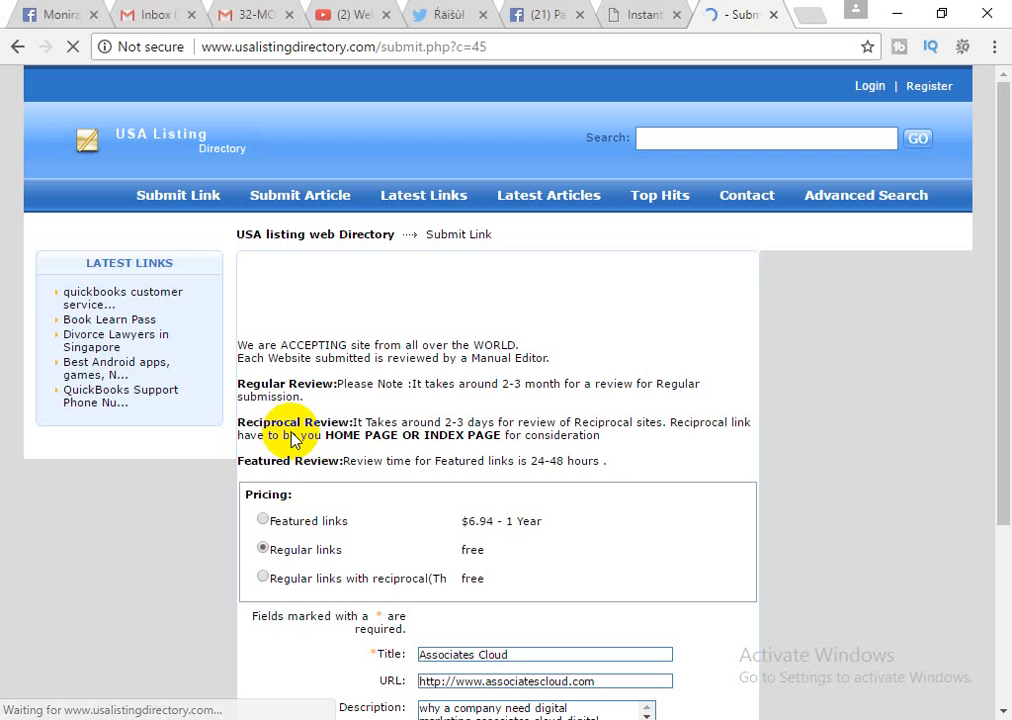
Cut the trailing 'banner advertising' and 'clipping path' keywords from META Keywords.
scroll(390, 437, "down", 3)
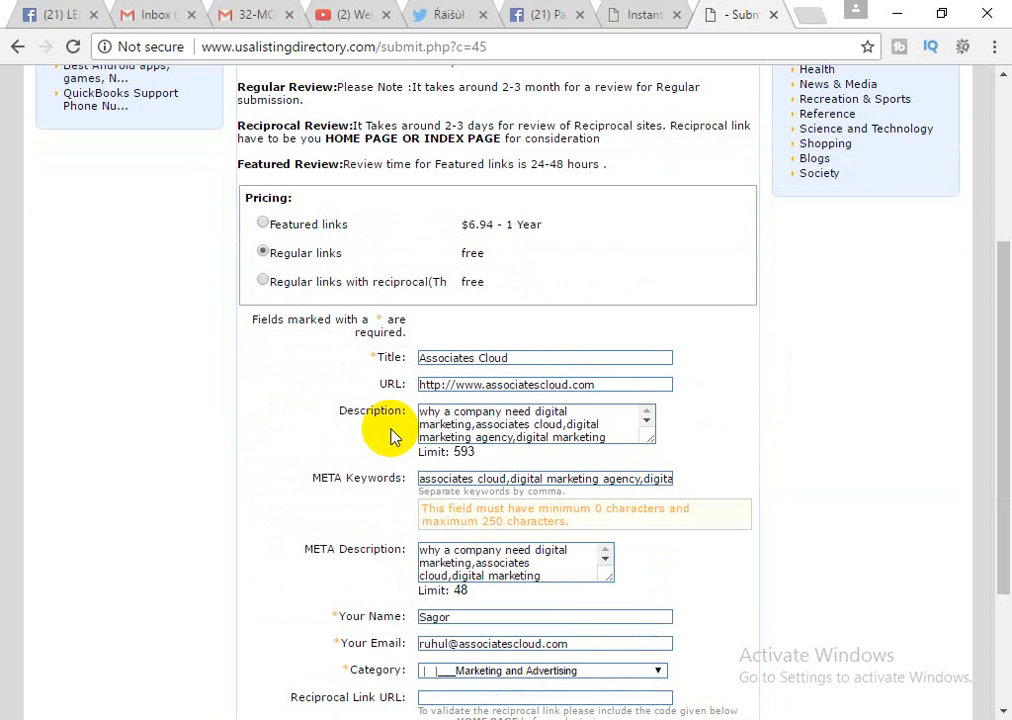
left_click(541, 480)
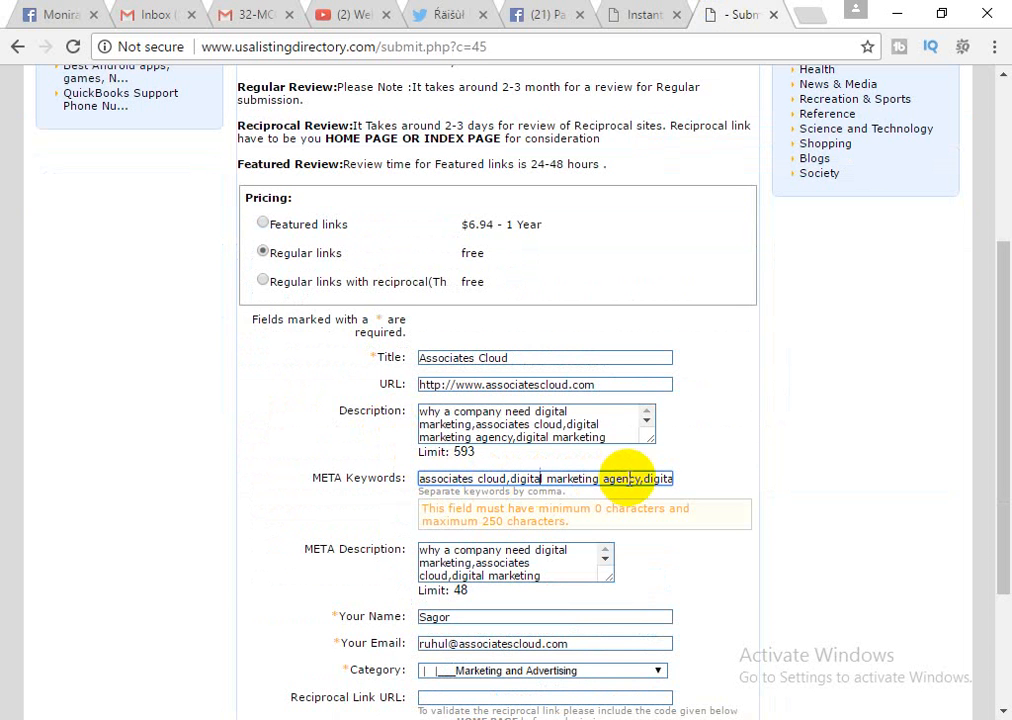
left_click_drag(639, 478, 662, 485)
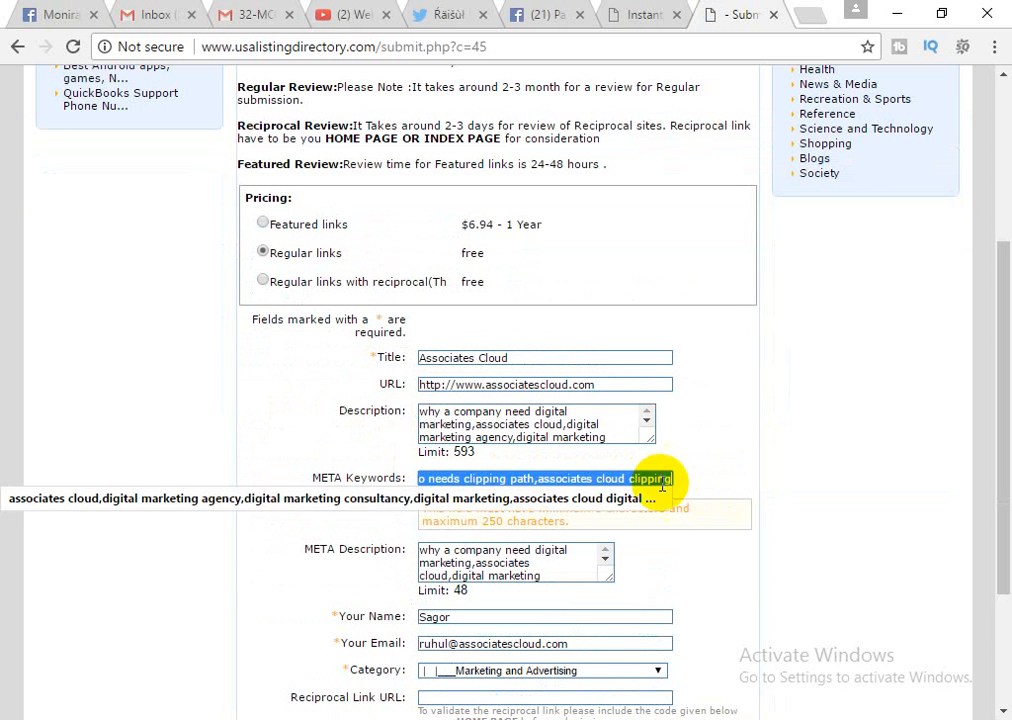
left_click(641, 481)
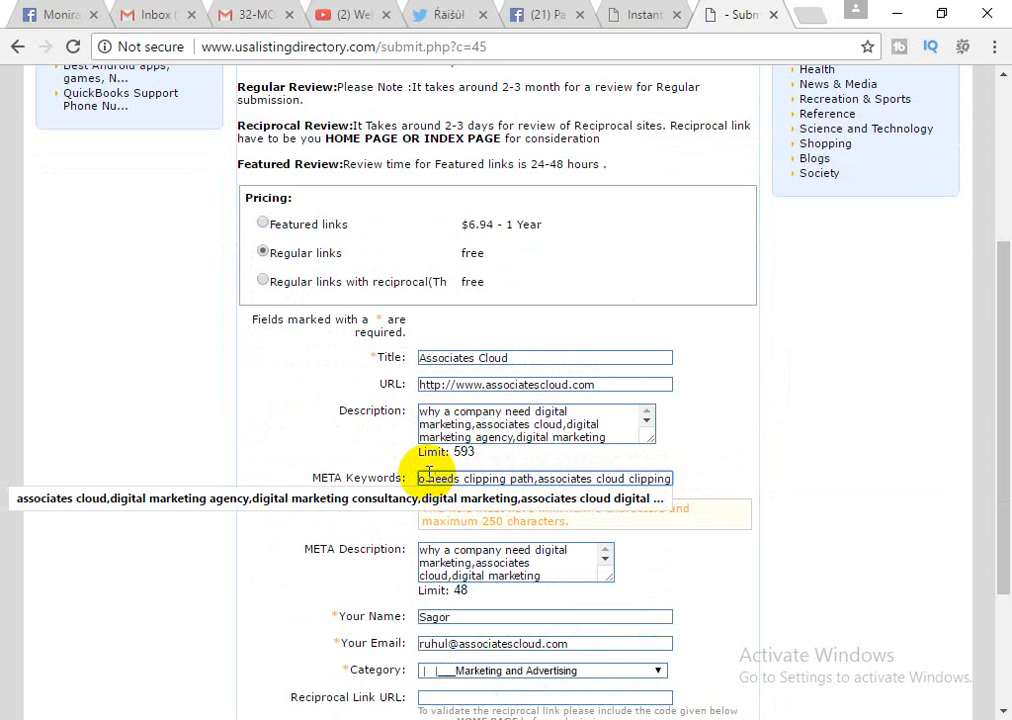
key("Left")
key("Left")
key("Left")
key("Left")
key("Left")
key("Left")
key("Left")
key("Left")
key("Left")
key("Left")
key("Left")
key("Left")
key("Left")
key("Left")
key("Left")
key("Left")
key("Left")
key("Left")
key("Left")
key("Left")
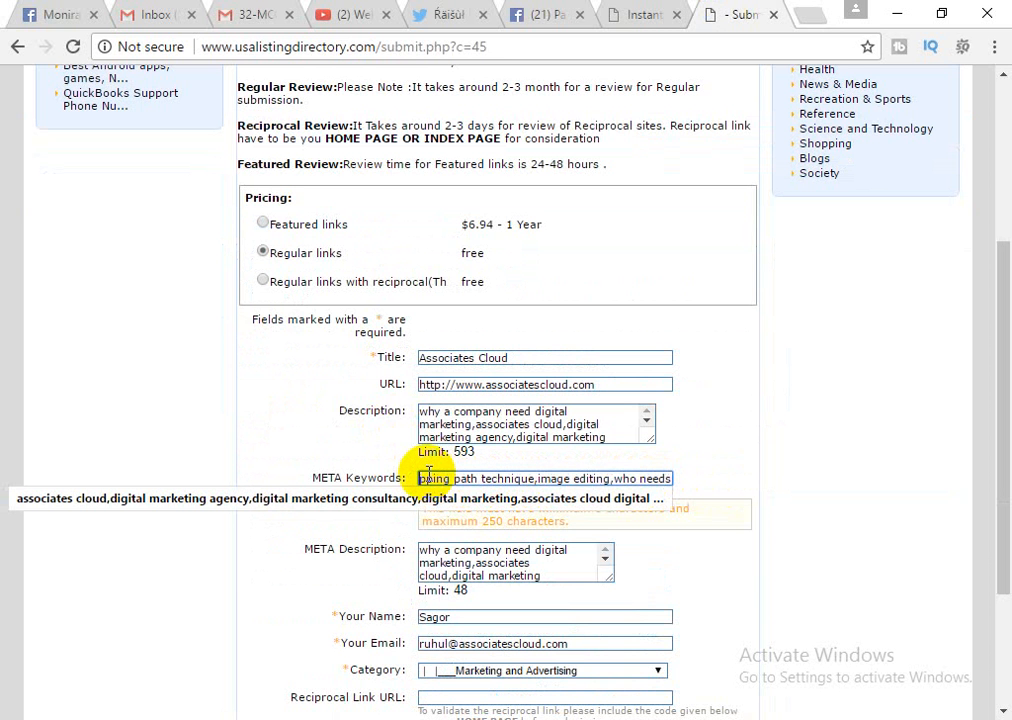
key("Left")
key("Left")
key("Left")
key("Left")
key("Left")
key("Left")
key("Left")
key("Left")
key("Left")
key("Left")
key("Left")
key("Left")
key("Left")
key("Left")
key("Left")
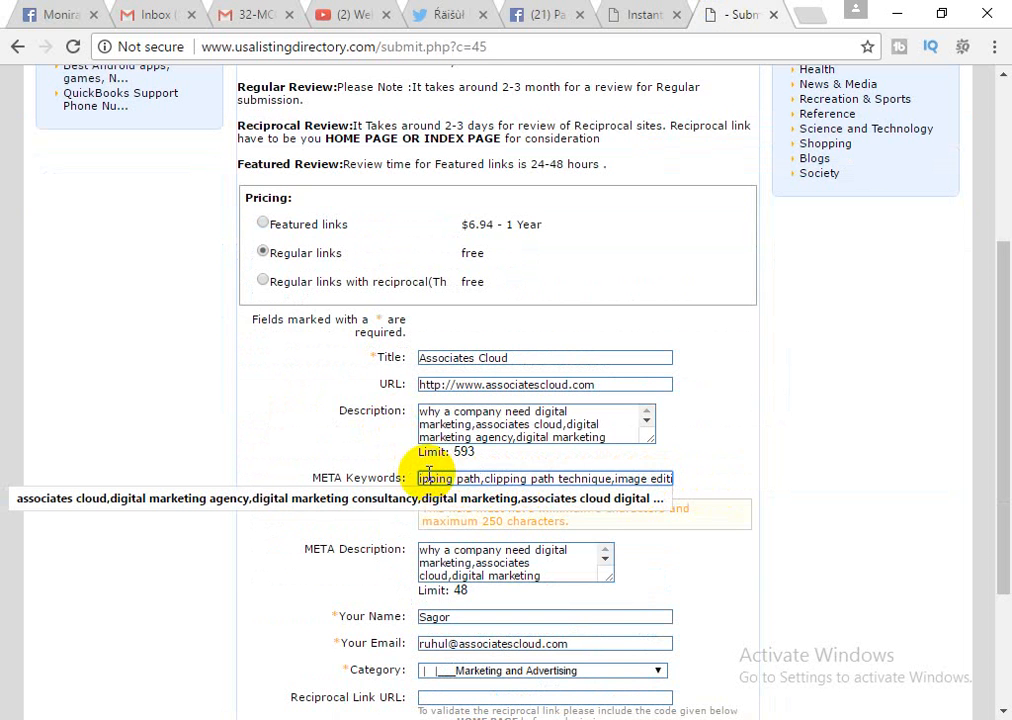
key("Left")
key("Left")
key("Left")
key("Left")
key("Left")
key("Left")
key("Left")
key("Left")
key("Left")
key("Left")
key("Left")
key("Left")
key("Left")
key("Left")
key("Left")
key("Left")
key("Left")
key("Left")
key("Left")
key("Left")
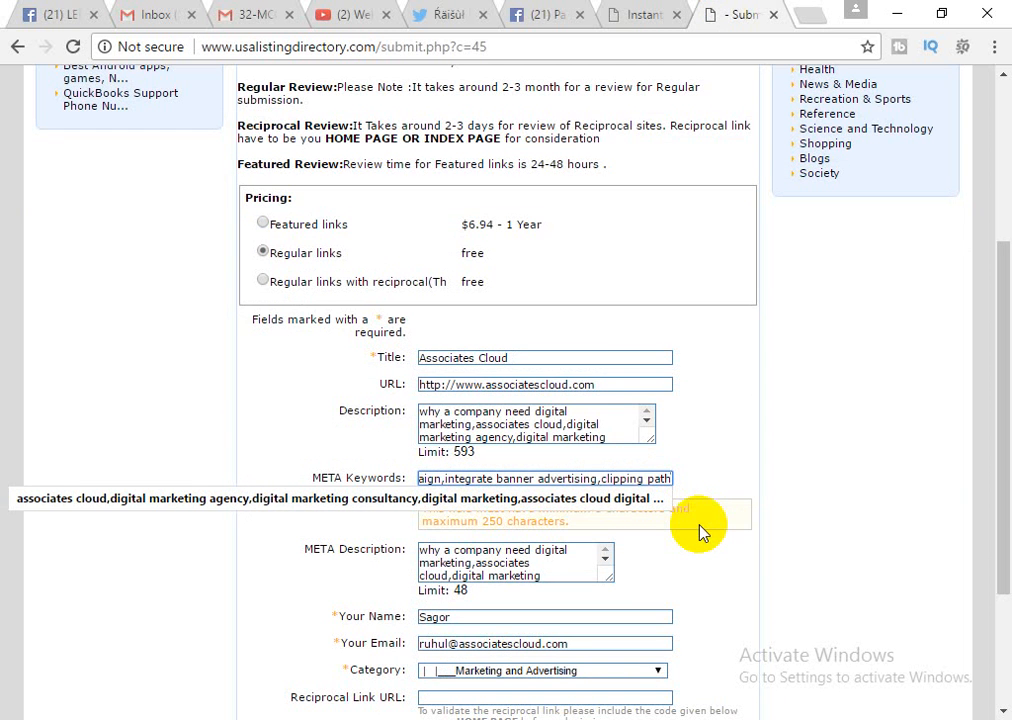
key("shift+Left")
key("shift+Left")
key("shift+Left")
key("shift+Left")
key("shift+Left")
key("shift+Left")
key("shift+Left")
key("shift+Left")
key("shift+Left")
key("shift+Left")
key("shift+Left")
key("shift+Left")
key("shift+Left")
key("shift+Left")
key("shift+Left")
key("shift+Left")
key("shift+Left")
key("shift+Left")
key("shift+Left")
key("shift+Left")
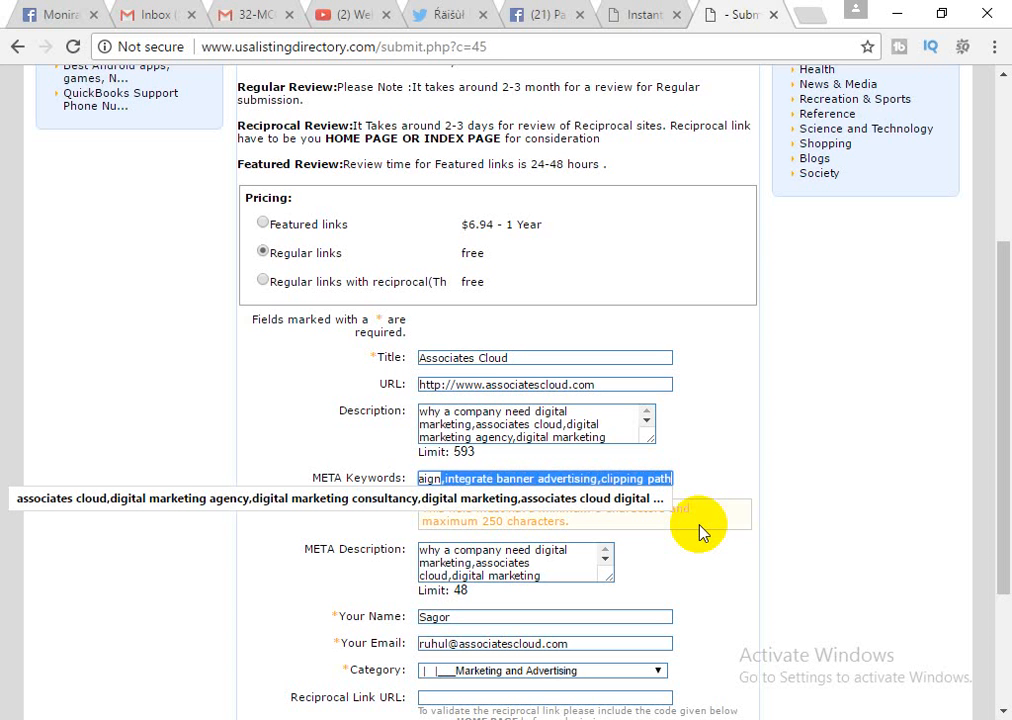
key("BackSpace")
Send the Associates Cloud link form again.
left_click(733, 462)
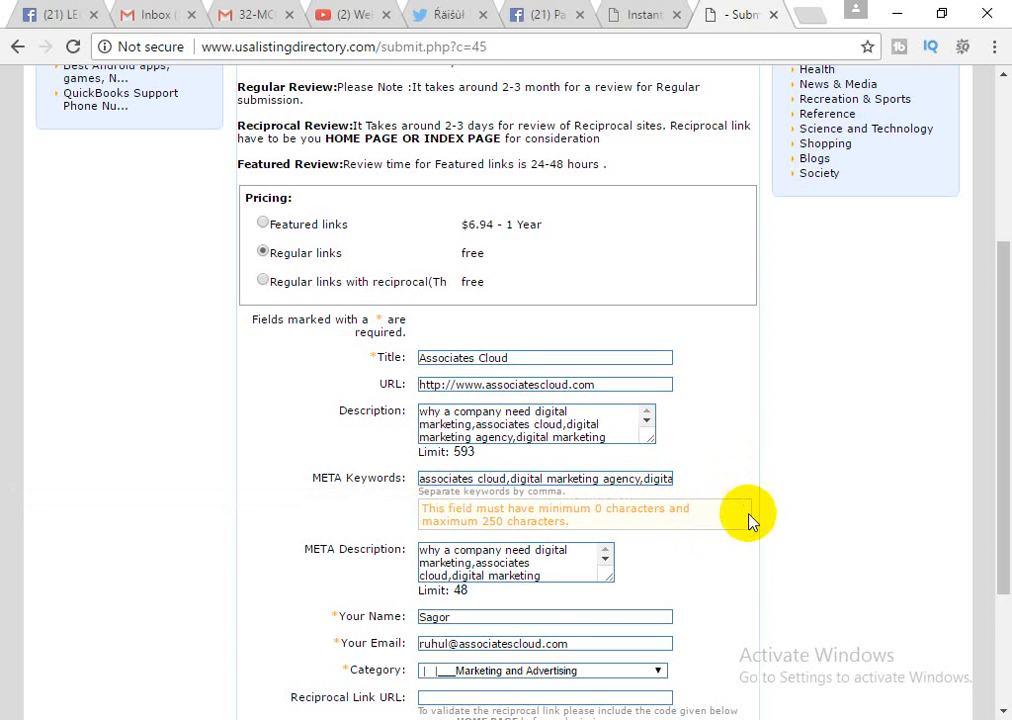
scroll(748, 522, "down", 2)
left_click(513, 620)
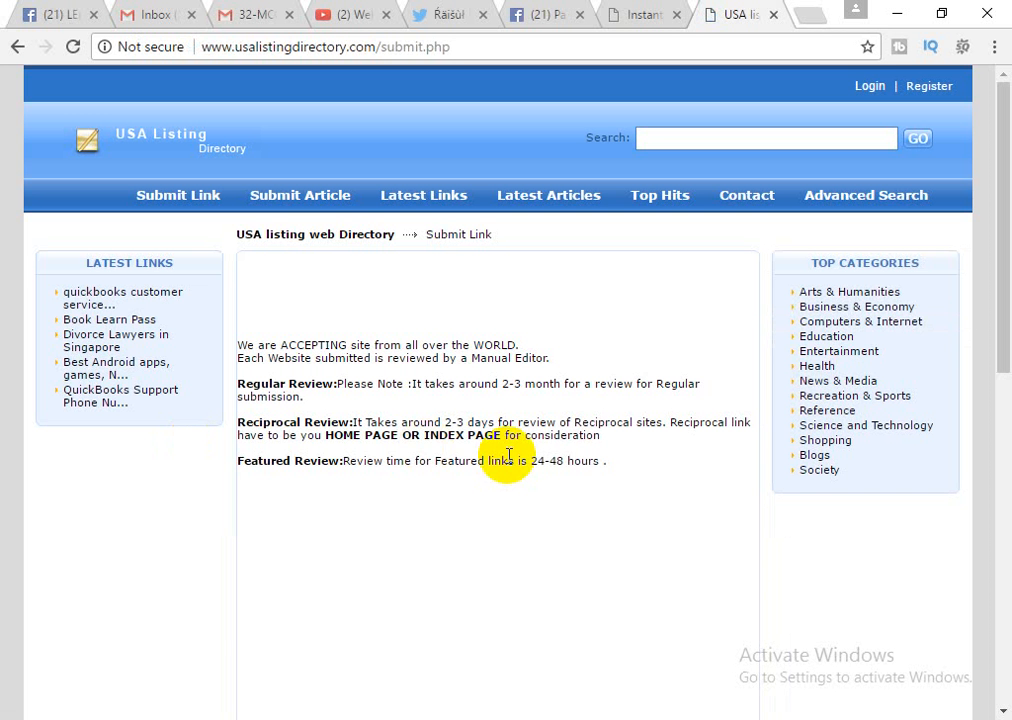
Highlight the 'Link submitted. Submit another link.' confirmation above the empty form.
scroll(508, 455, "down", 3)
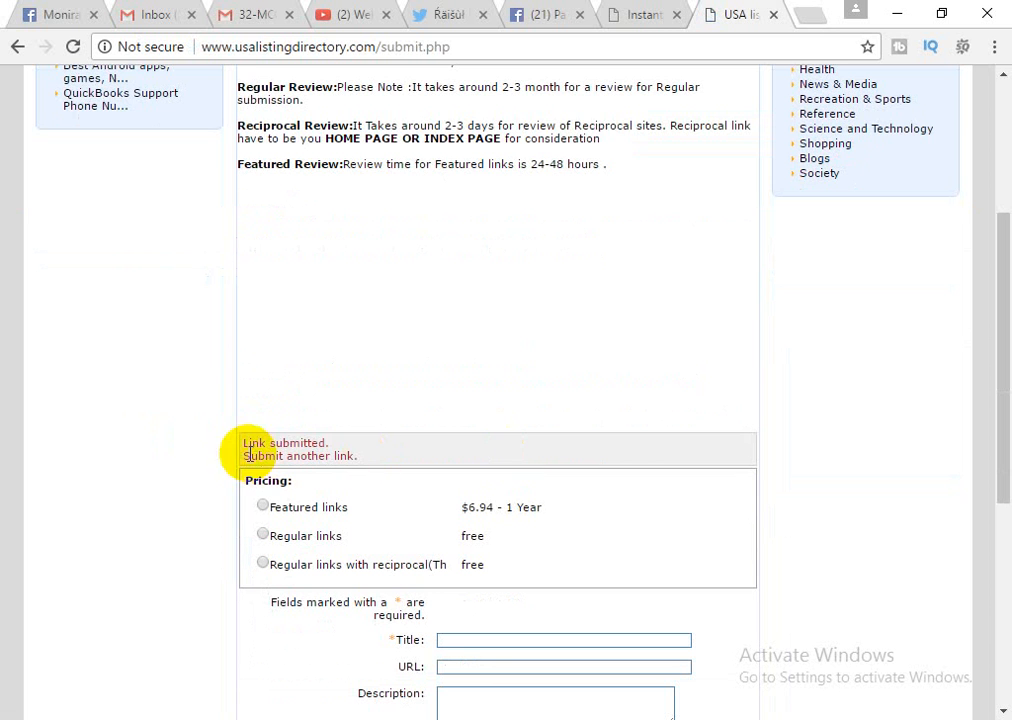
left_click_drag(244, 443, 358, 462)
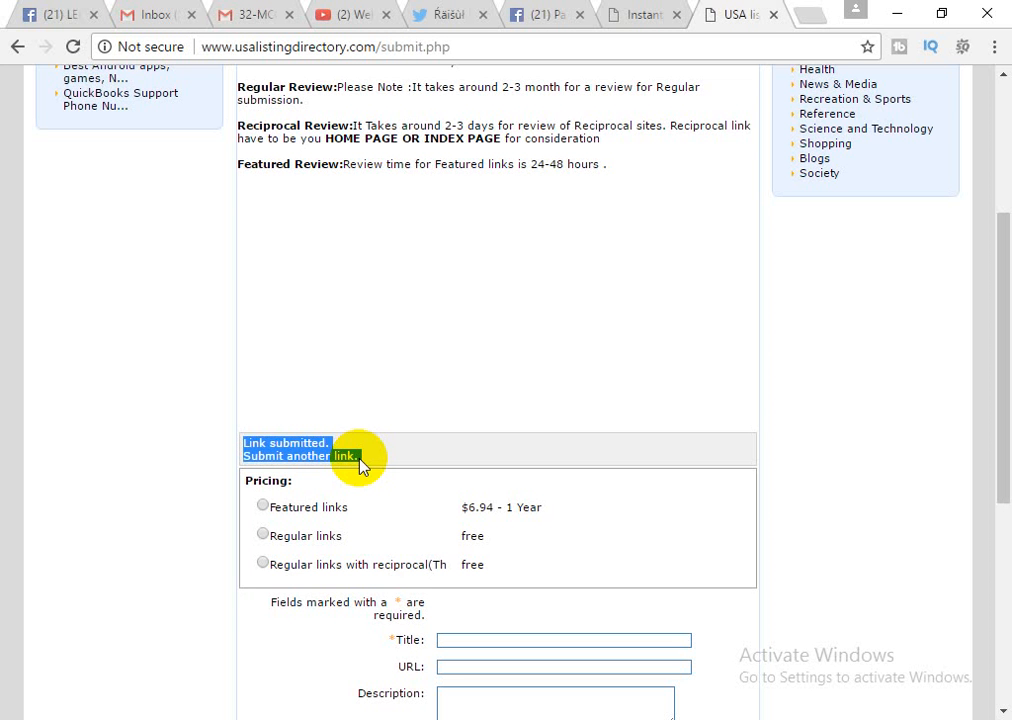
left_click(155, 16)
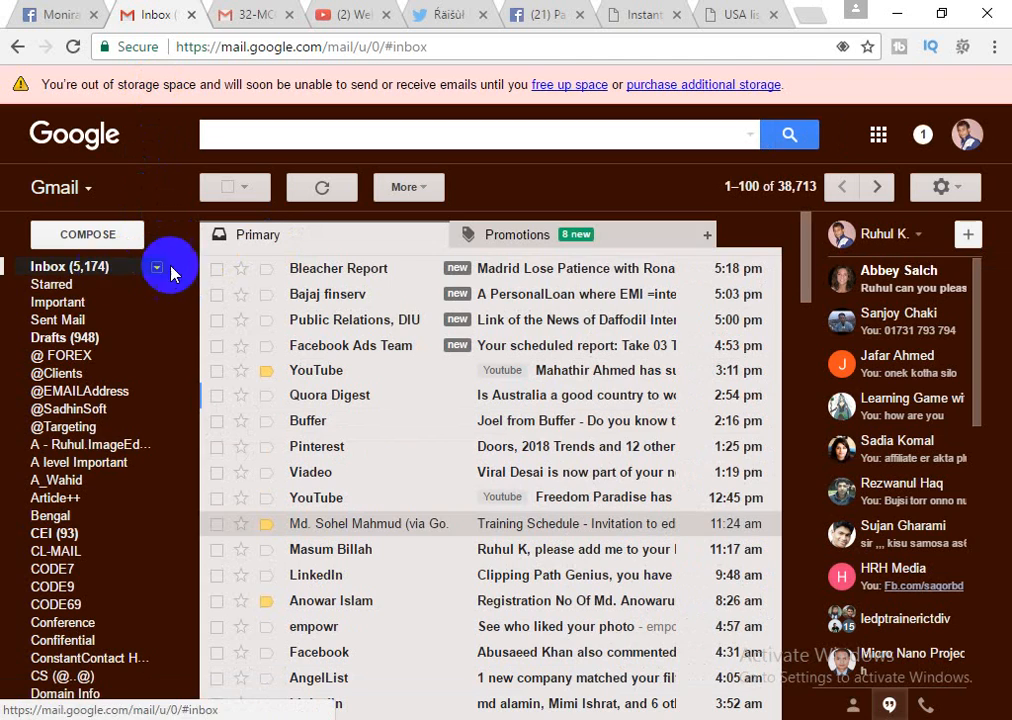
left_click(171, 267)
key("alt+Tab")
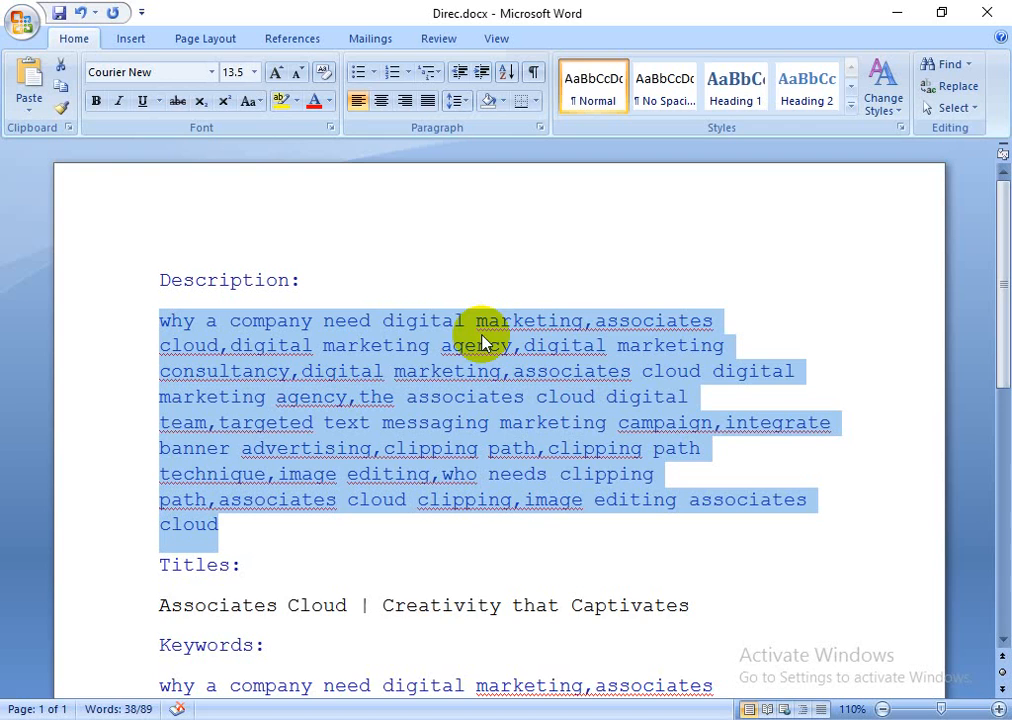
left_click(898, 14)
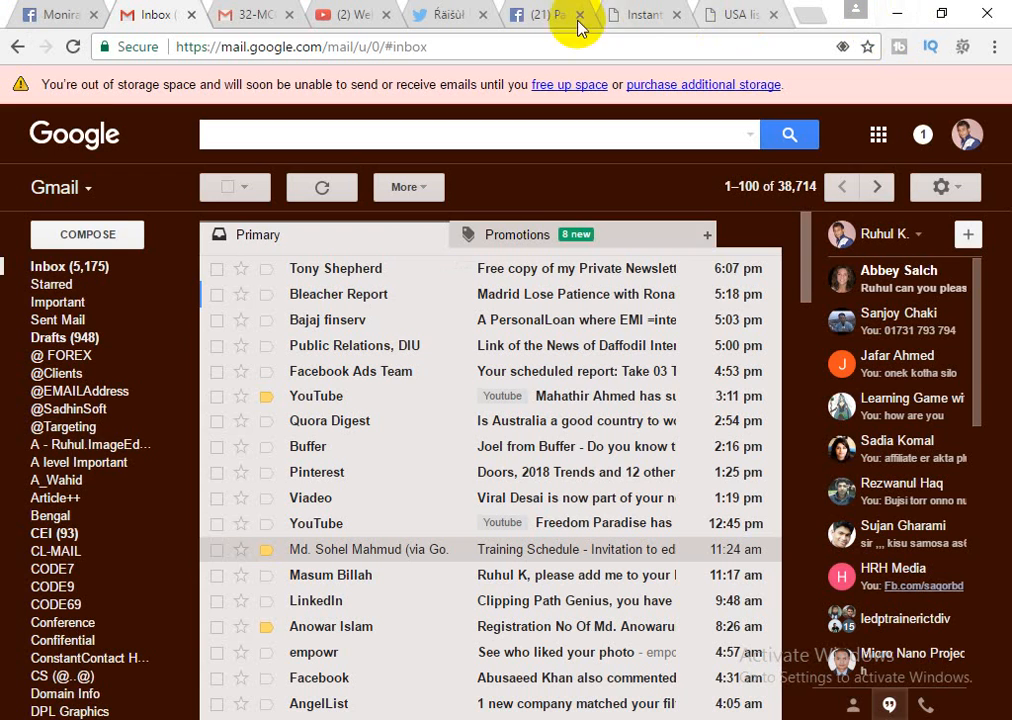
left_click(650, 17)
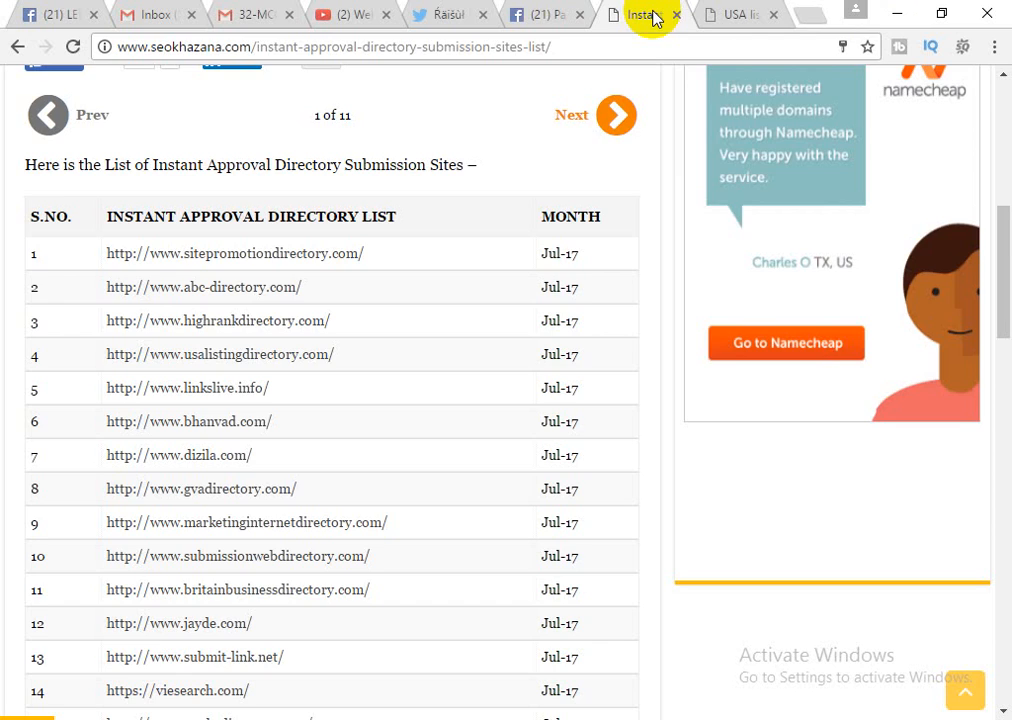
left_click(752, 22)
scroll(535, 400, "down", 3)
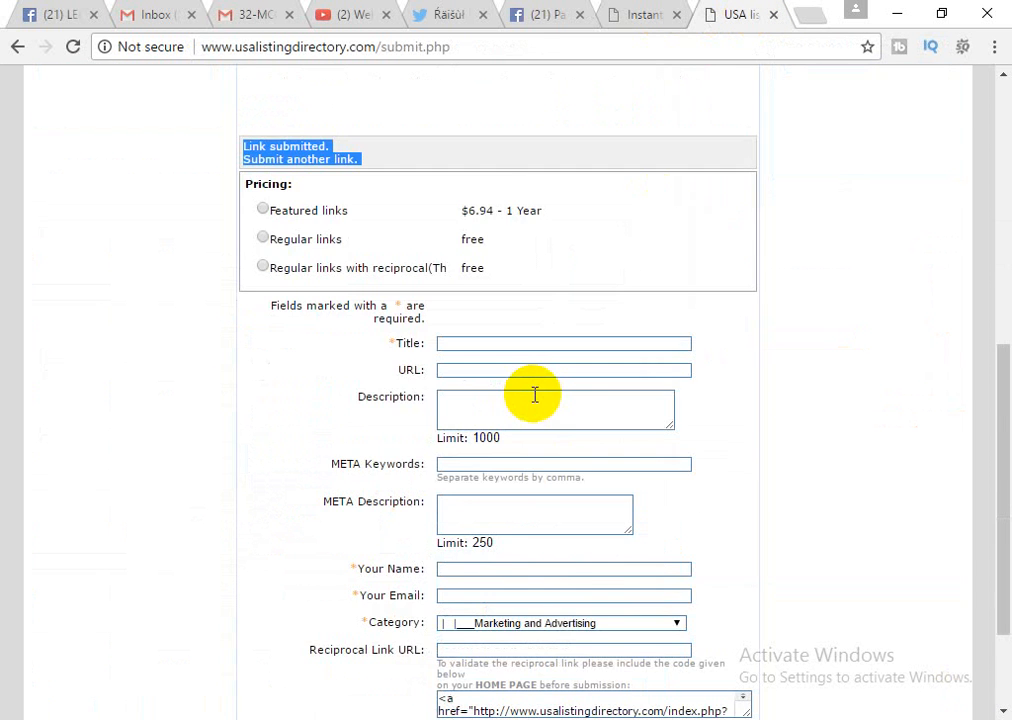
scroll(535, 396, "down", 2)
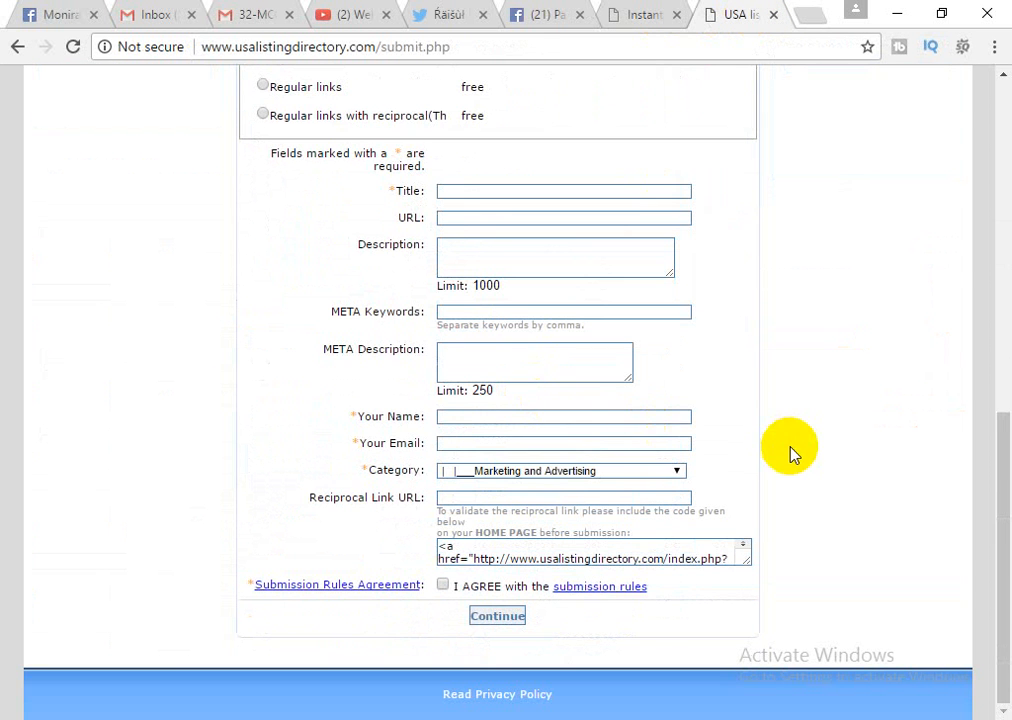